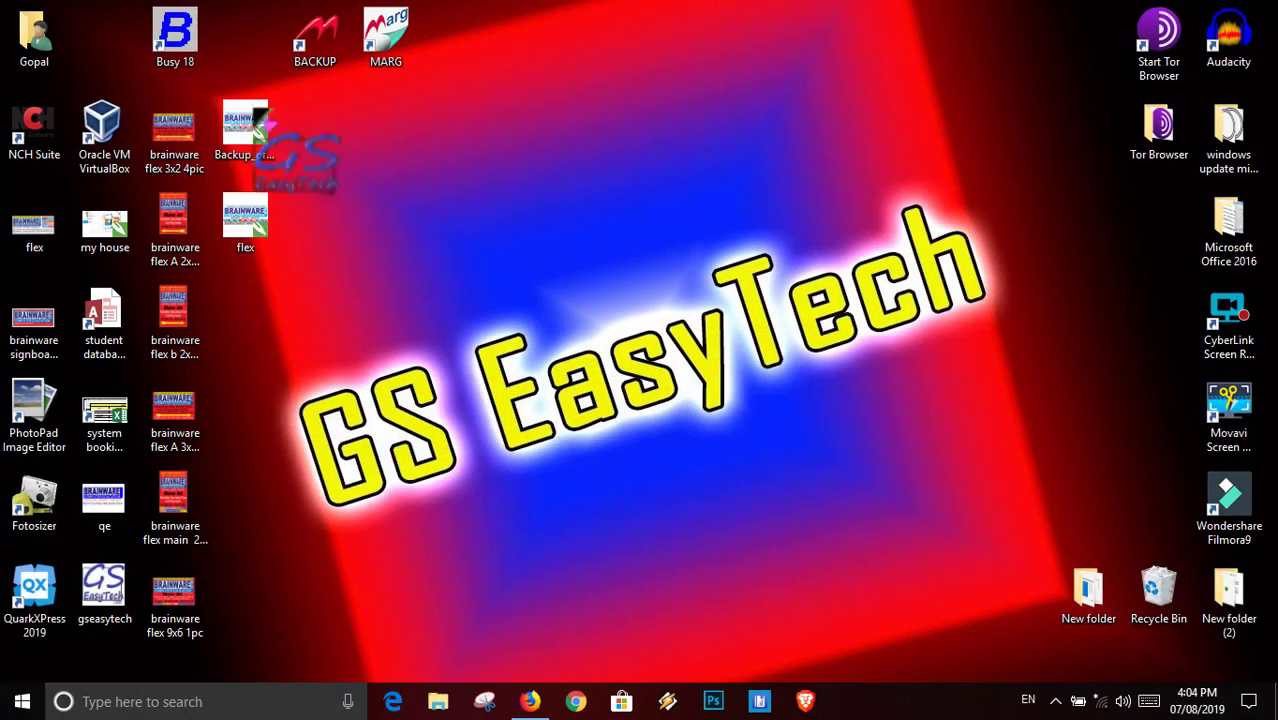
Start Busy 18 in demo mode and open the Gs easytech company.
double_click(176, 40)
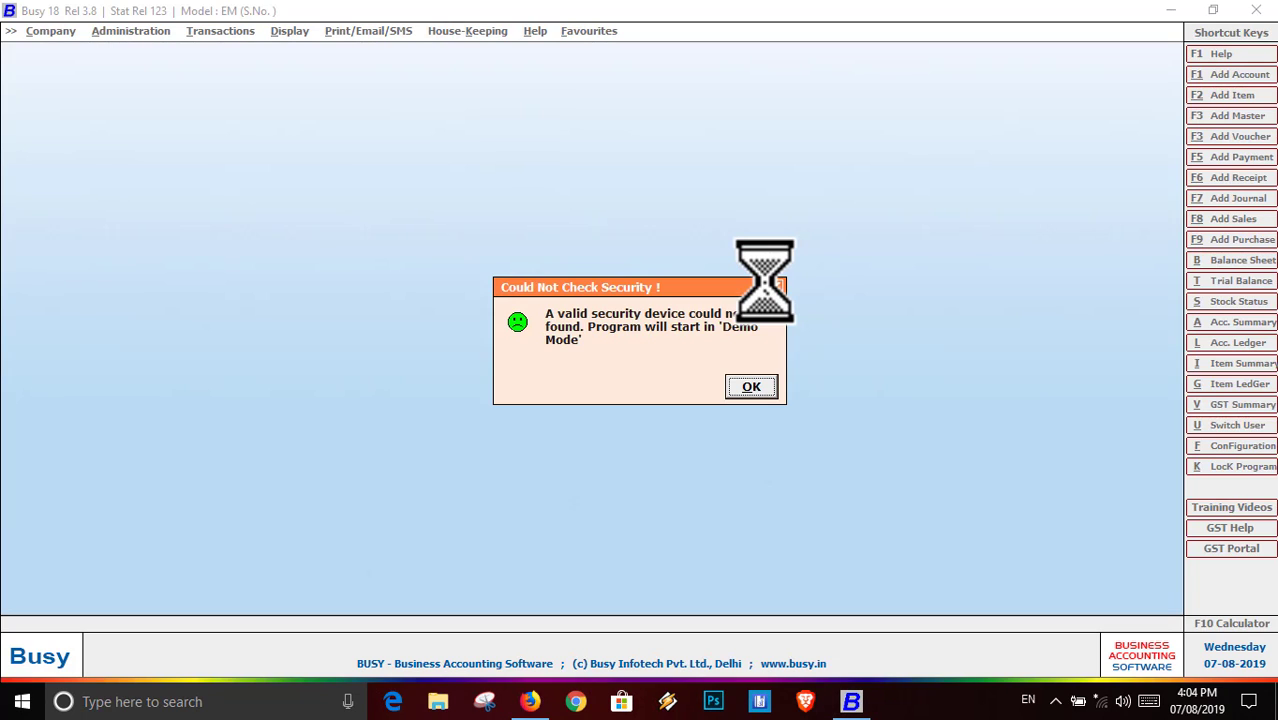
click(763, 389)
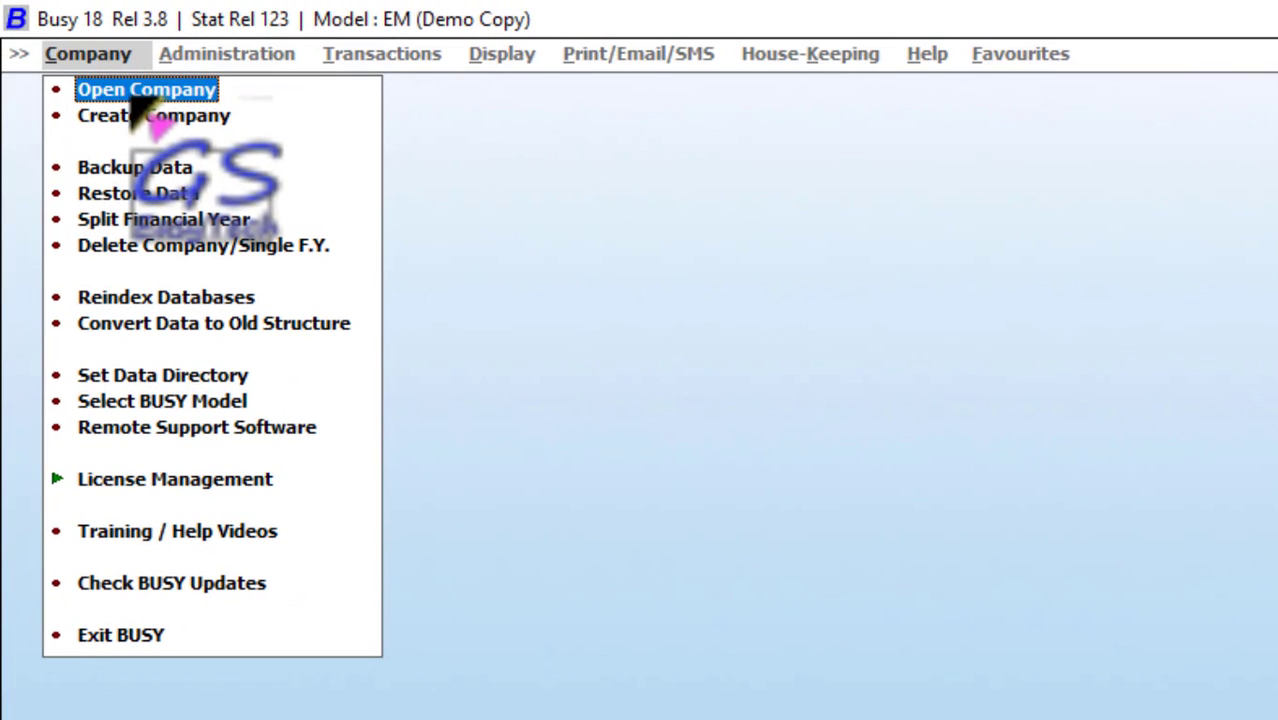
click(130, 97)
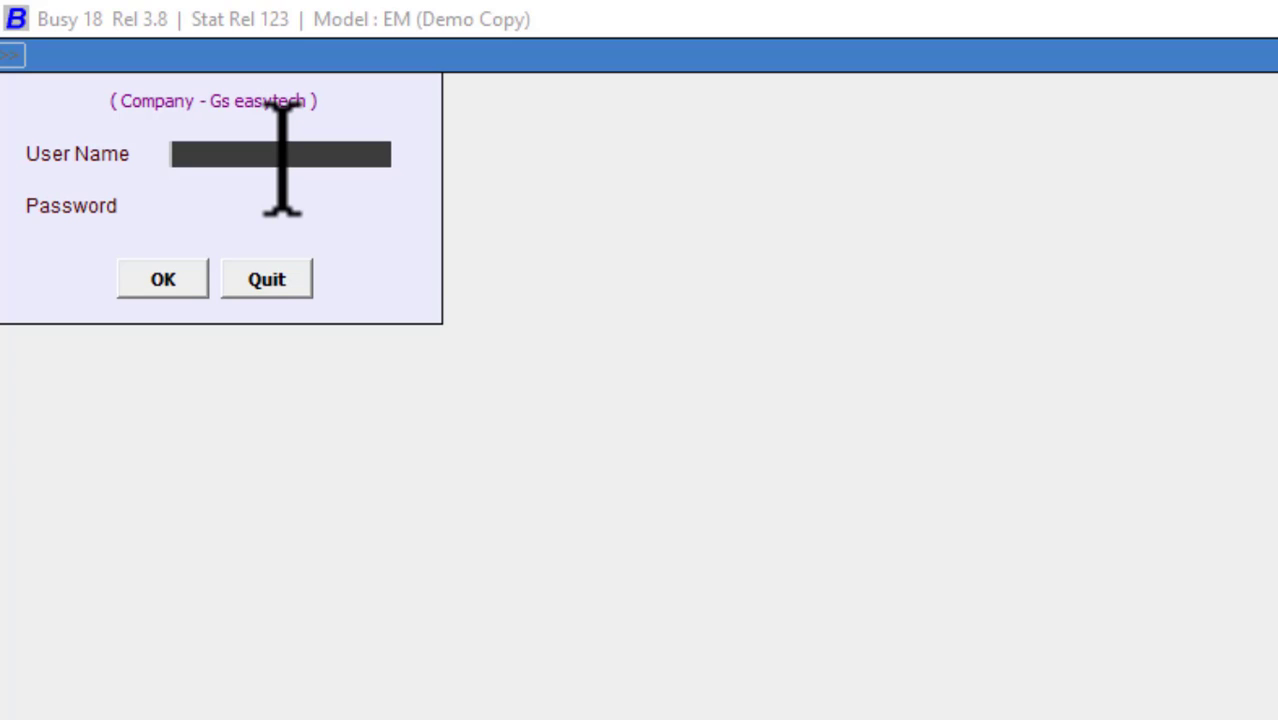
Log in to the Gs easytech company with the user name and account password.
text(1)
key(Return)
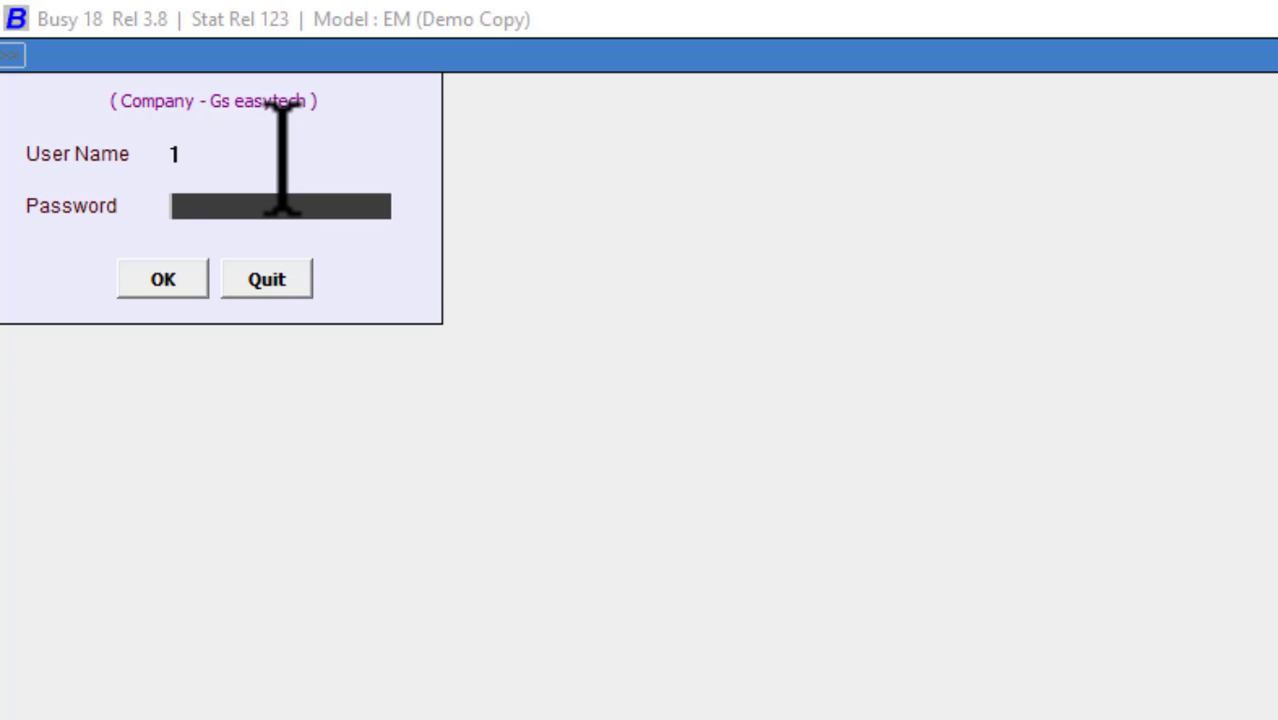
text(1)
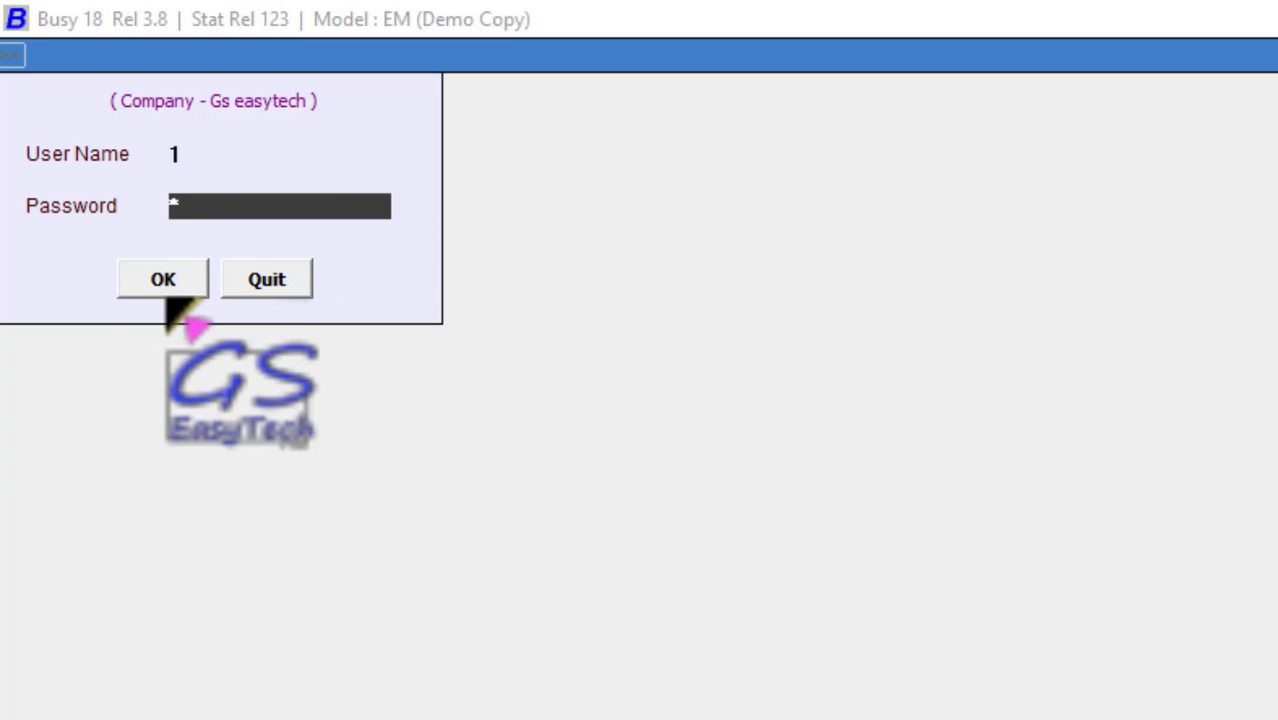
click(160, 282)
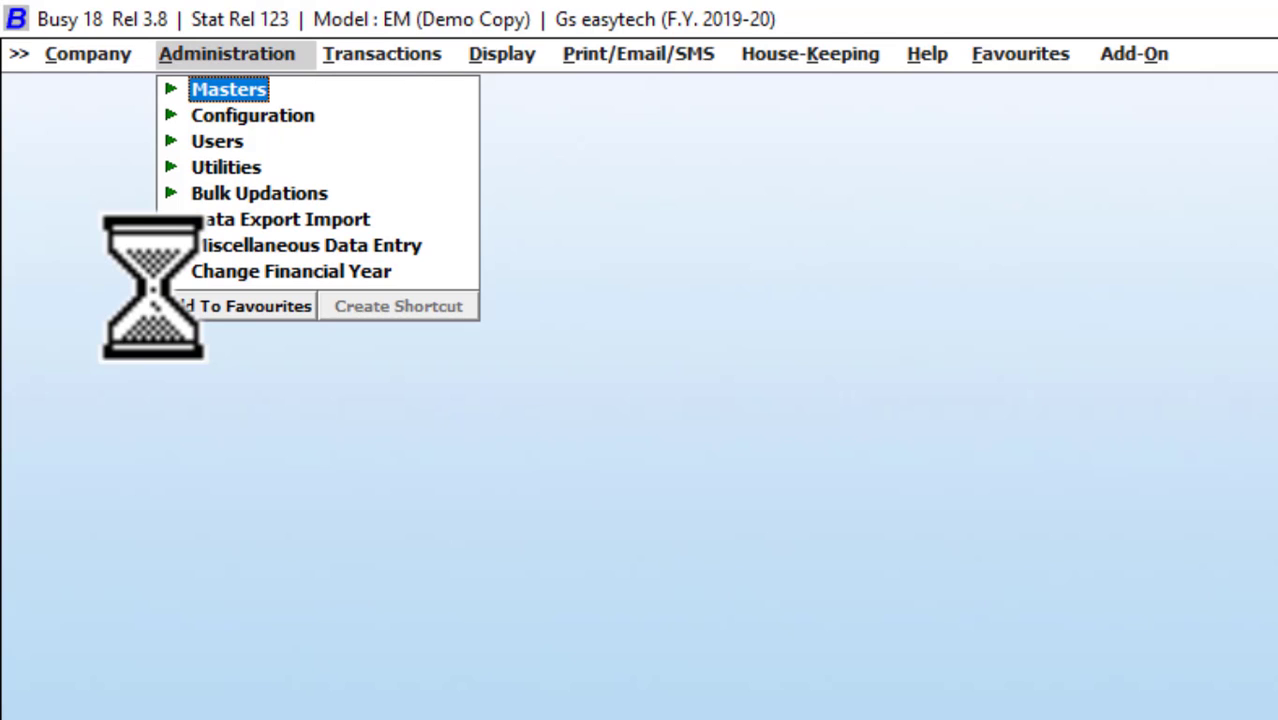
Start adding a new payment voucher.
click(388, 57)
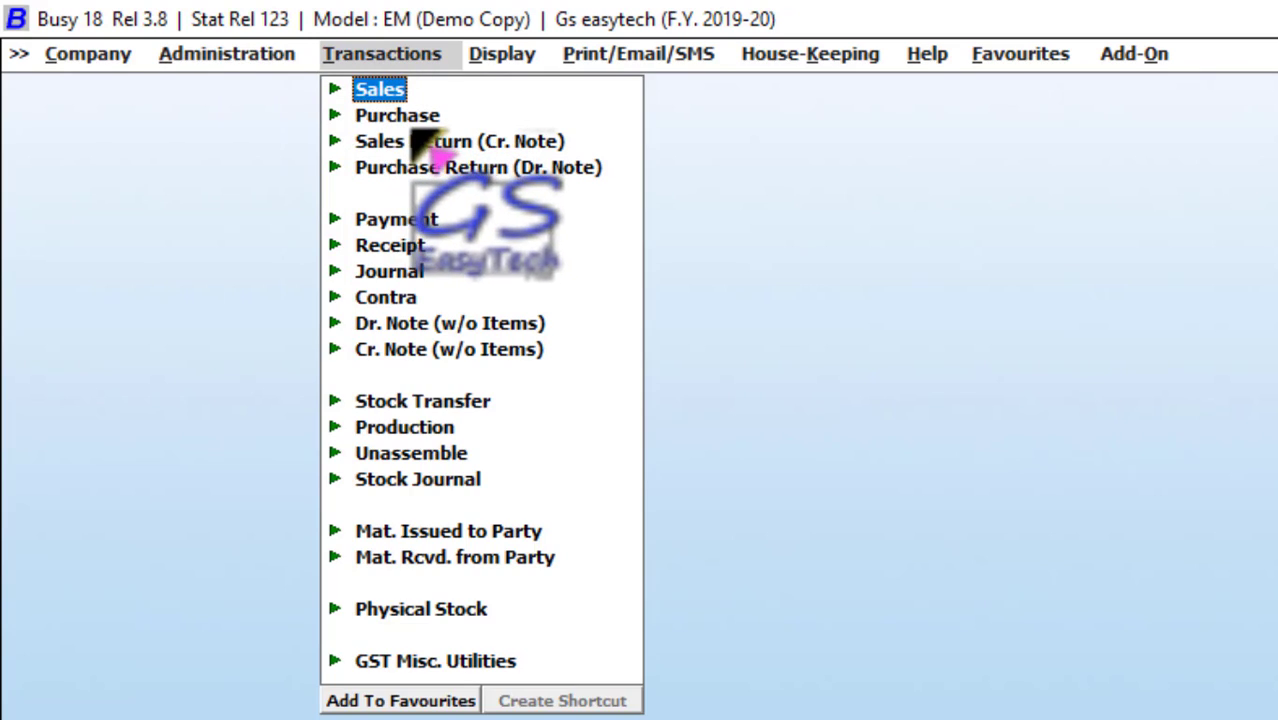
click(339, 224)
click(339, 226)
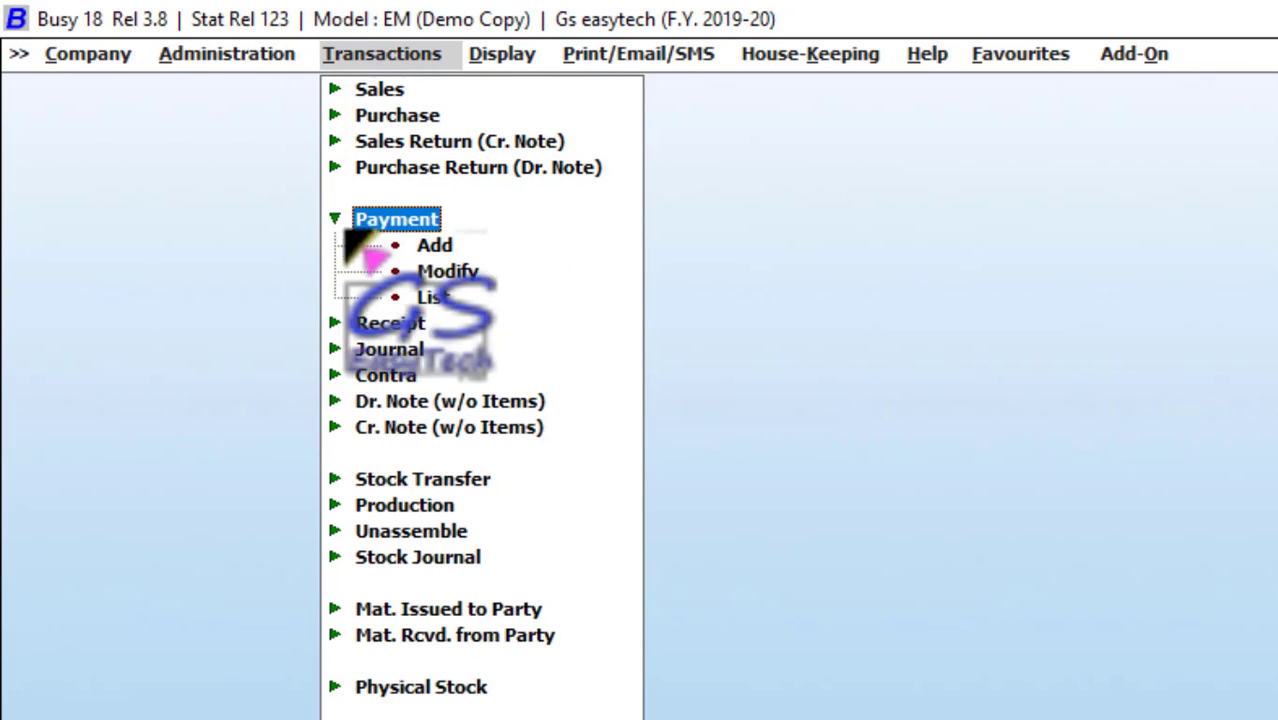
click(435, 245)
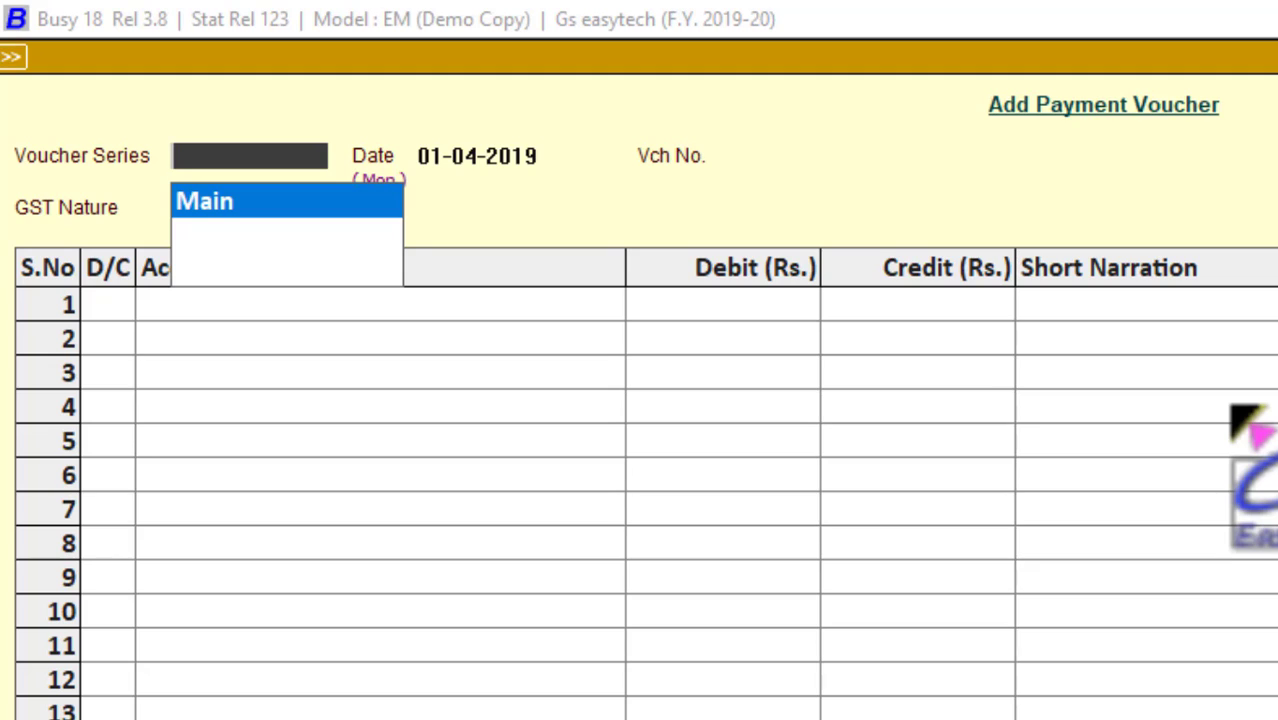
Fill in the voucher header with series Main, date 01-04-2019 and GST nature Not Applicable/Non-GST.
key(Return)
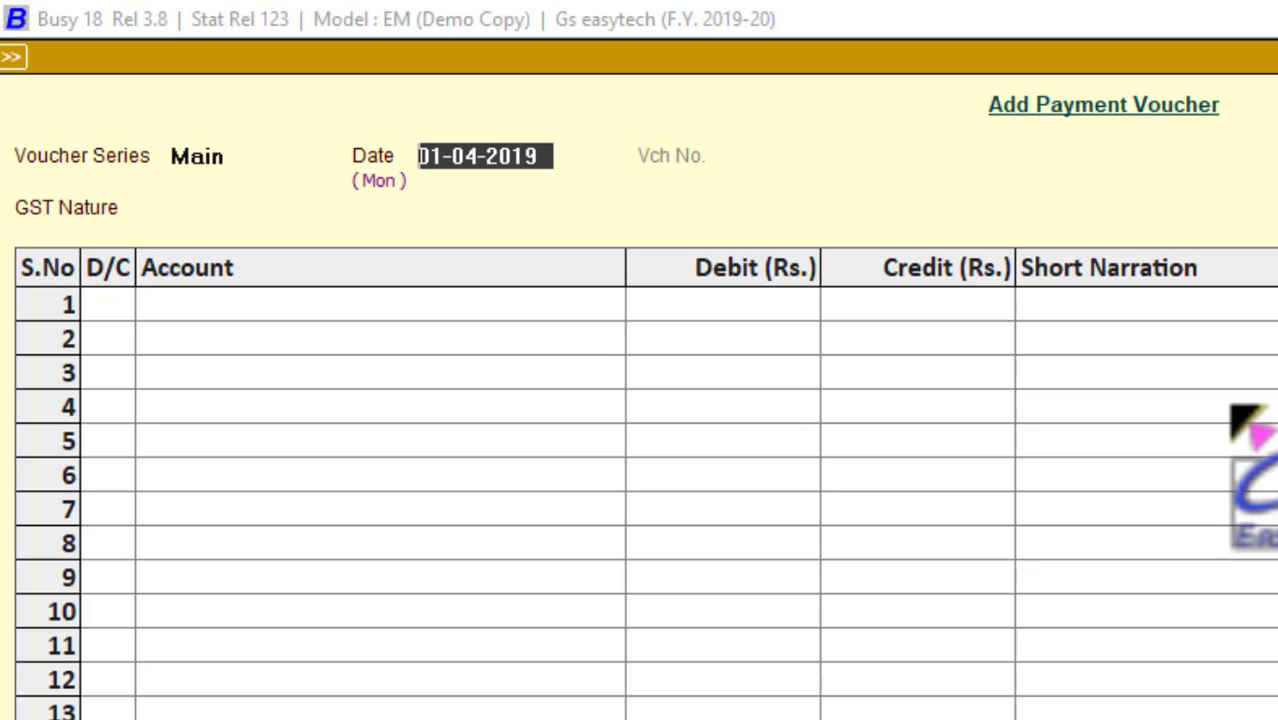
key(Return)
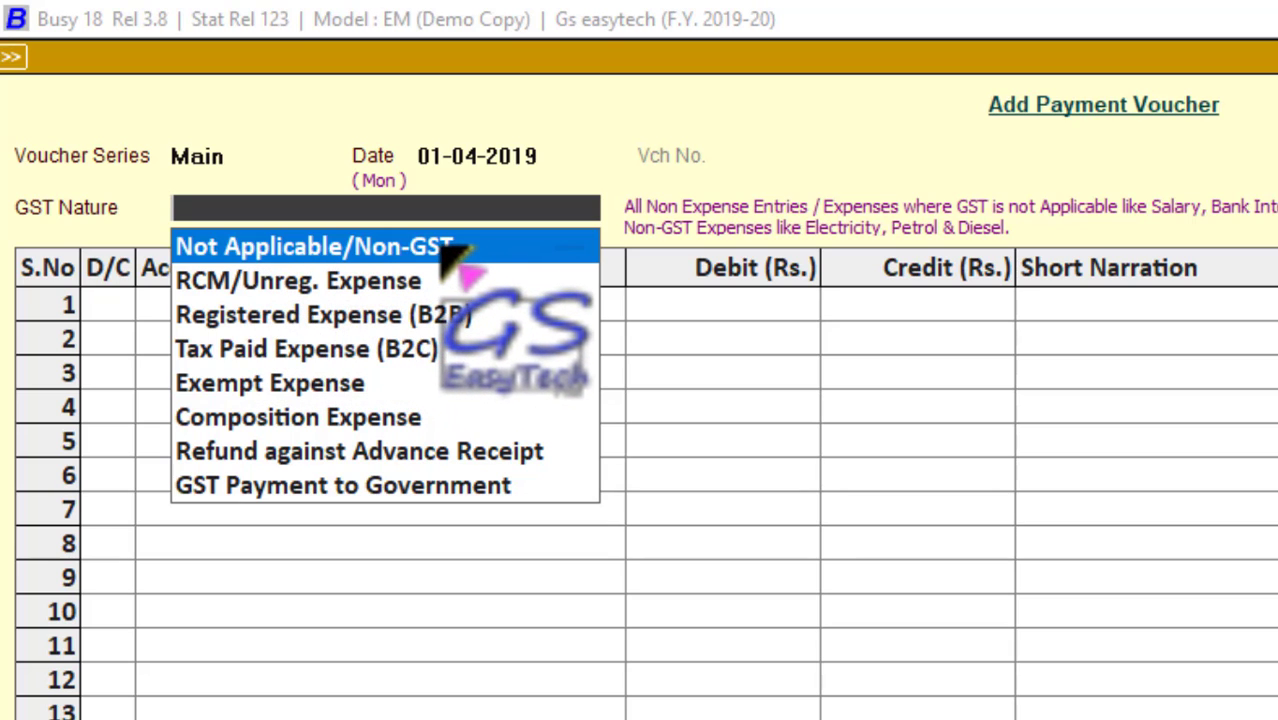
key(Return)
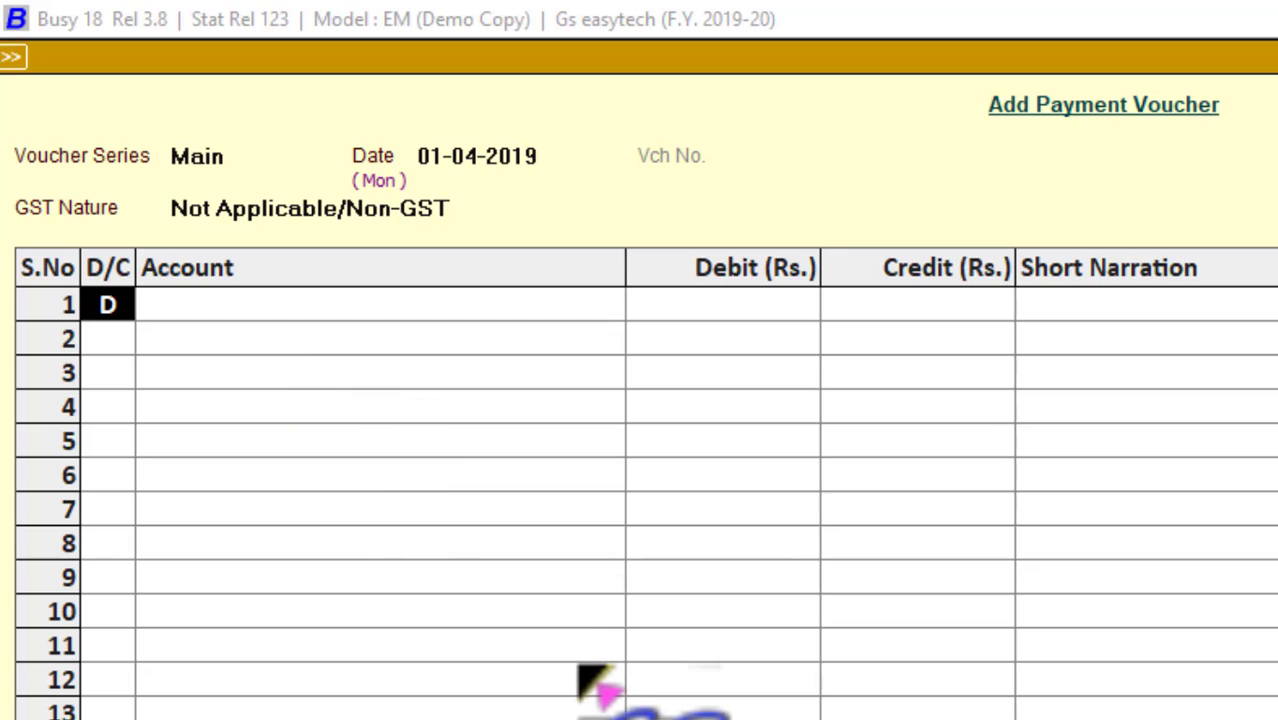
Enter a debit of Rs. 10000 to the Saswat Info account in the voucher's first row.
key(Return)
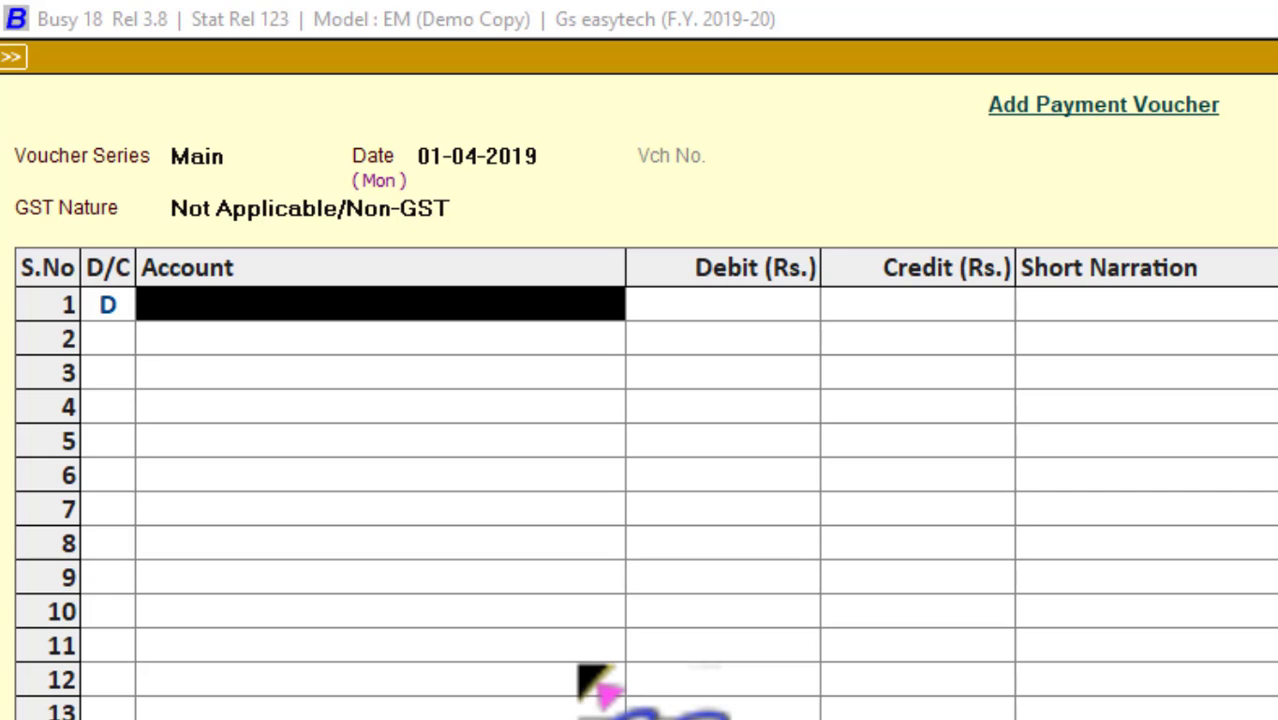
text(sa)
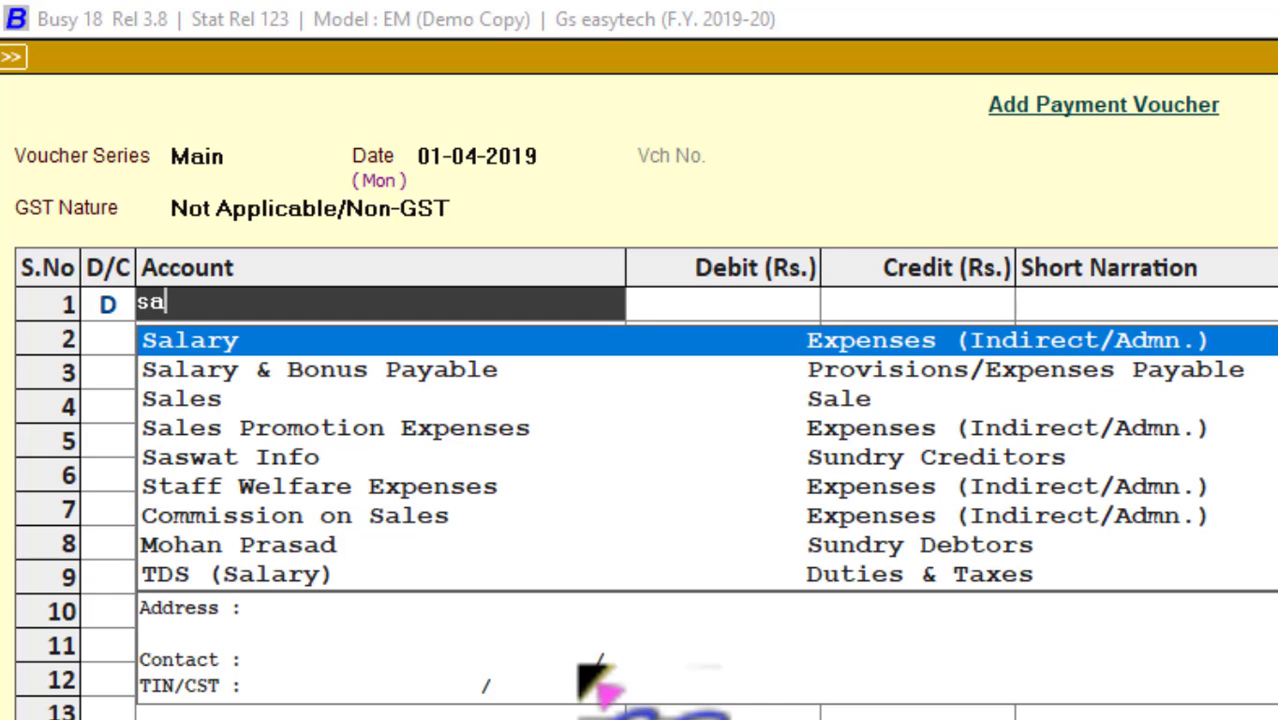
text(s)
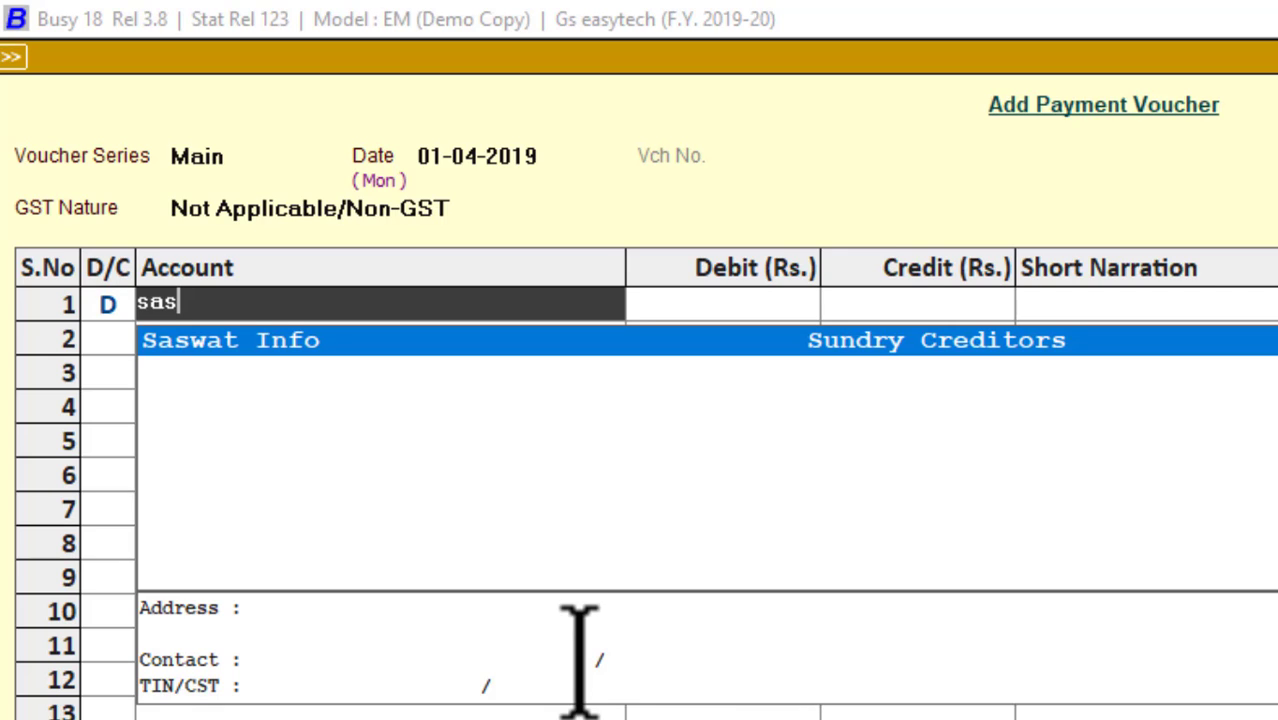
key(Return)
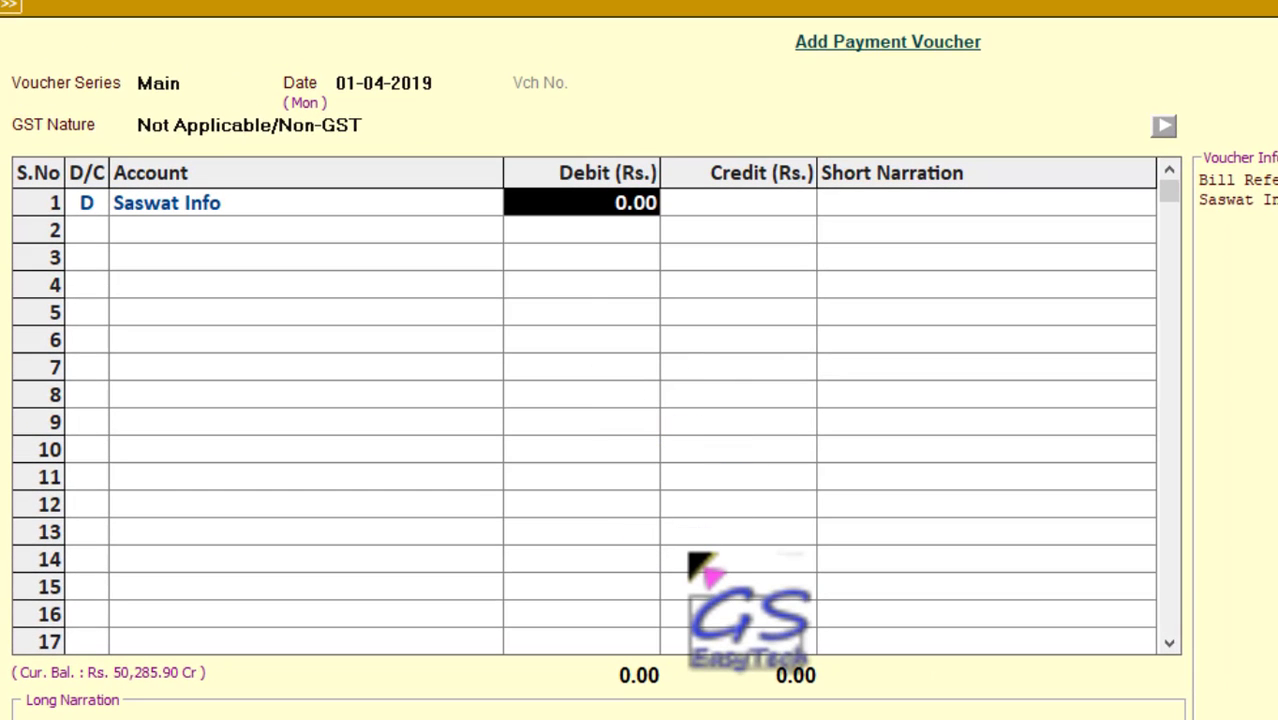
text(10000)
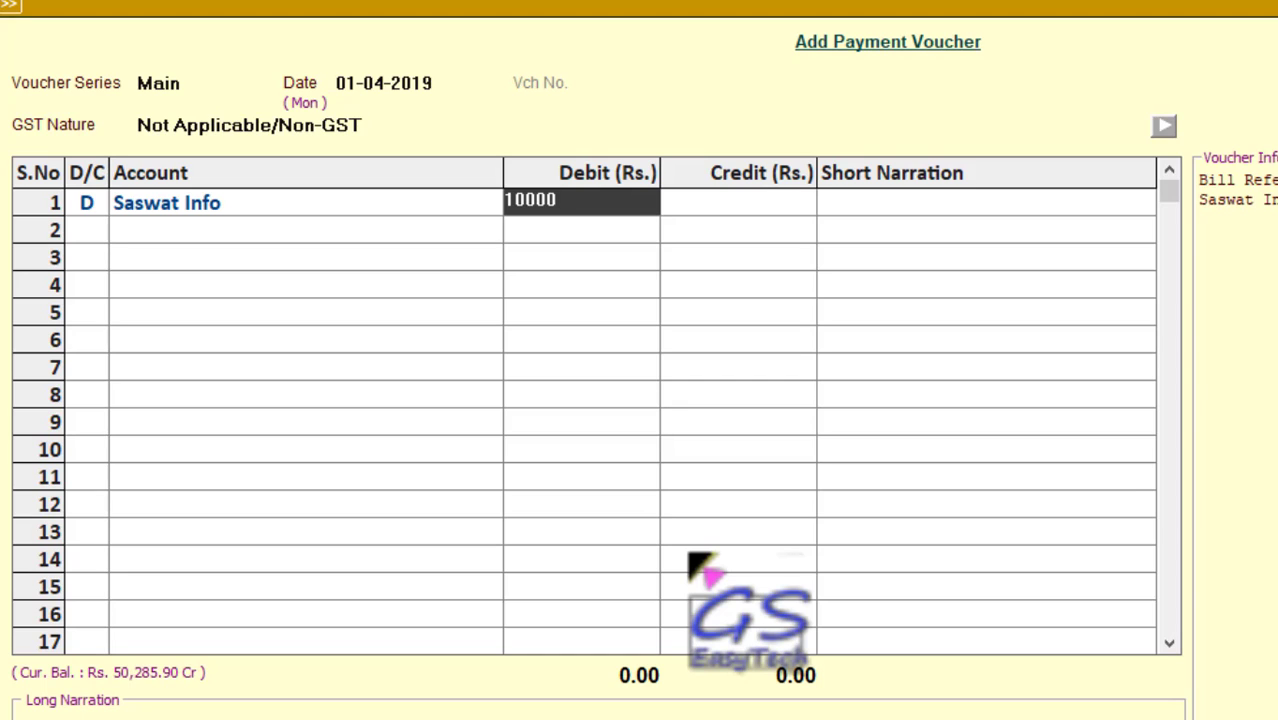
key(Return)
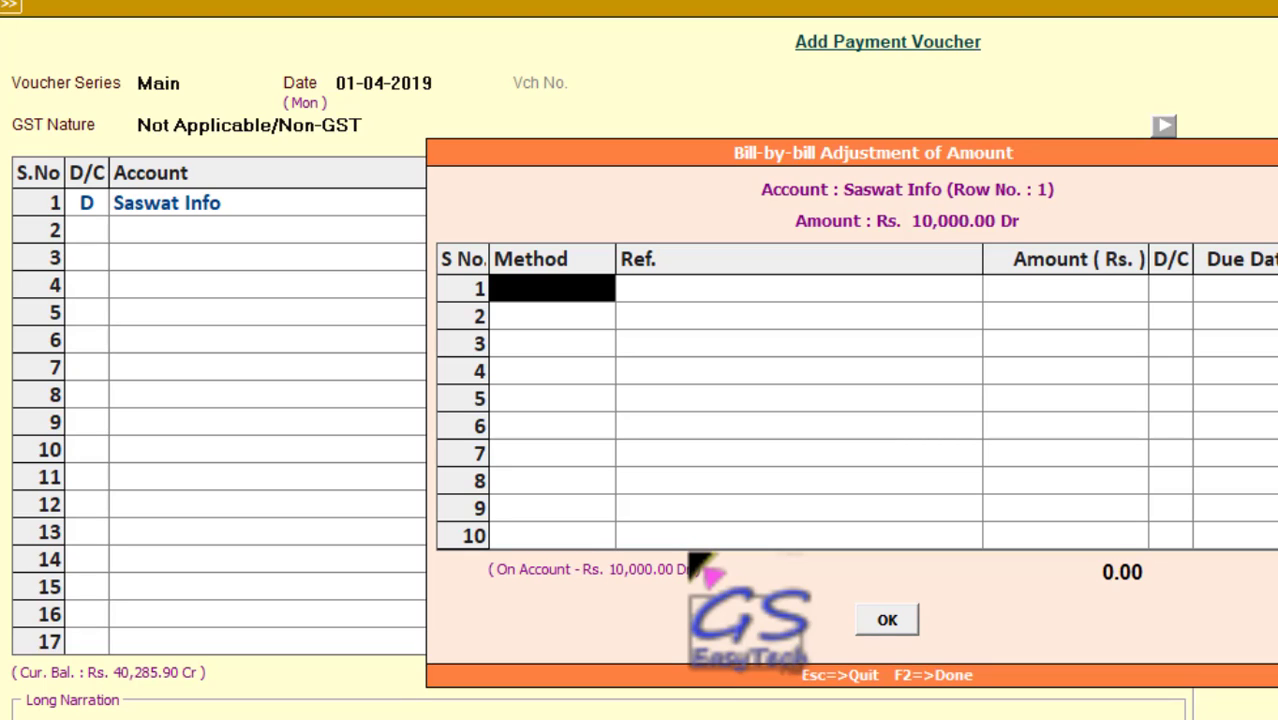
Adjust the full 10,000.00 debit against bill reference 01 of Saswat Info using the Adjustment method.
key(space)
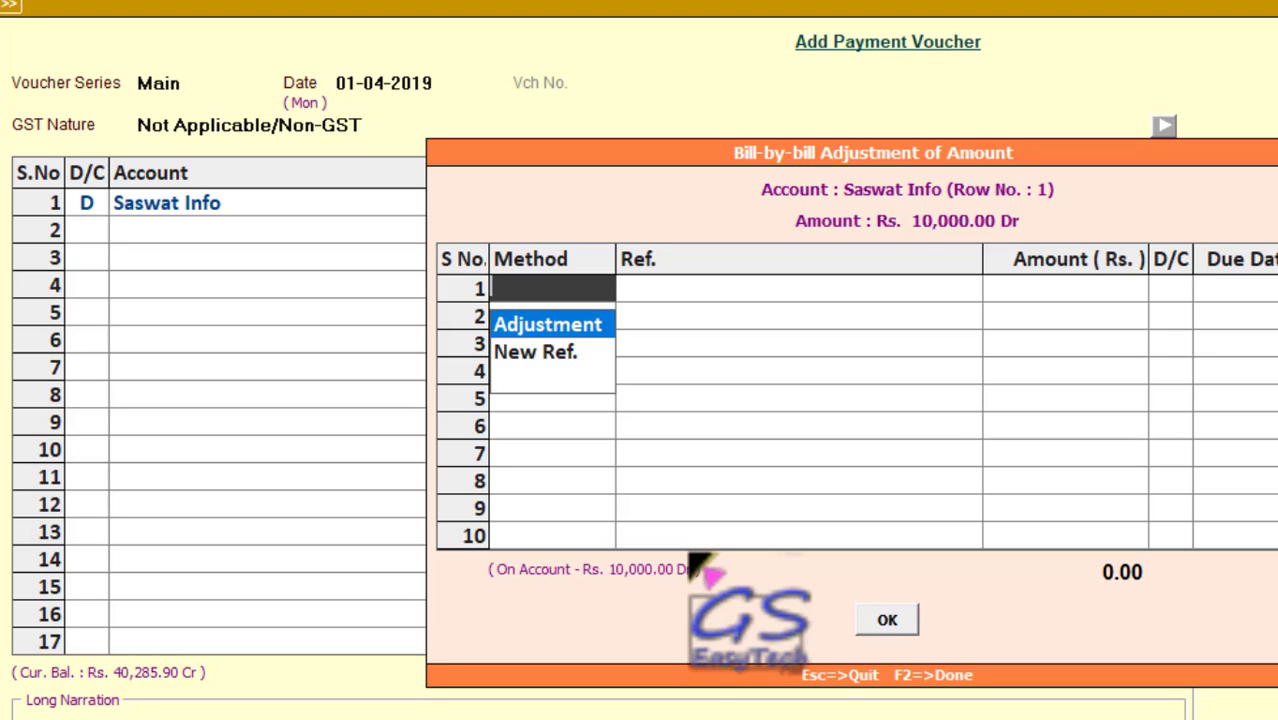
key(Return)
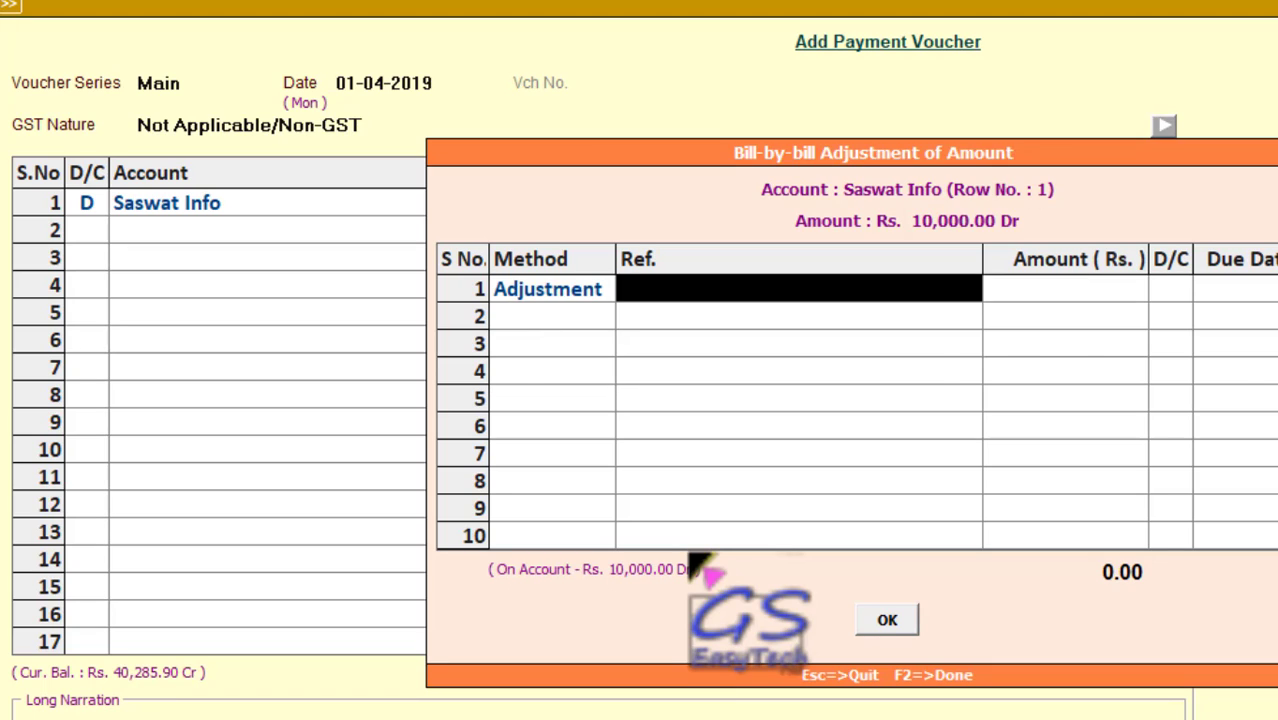
key(space)
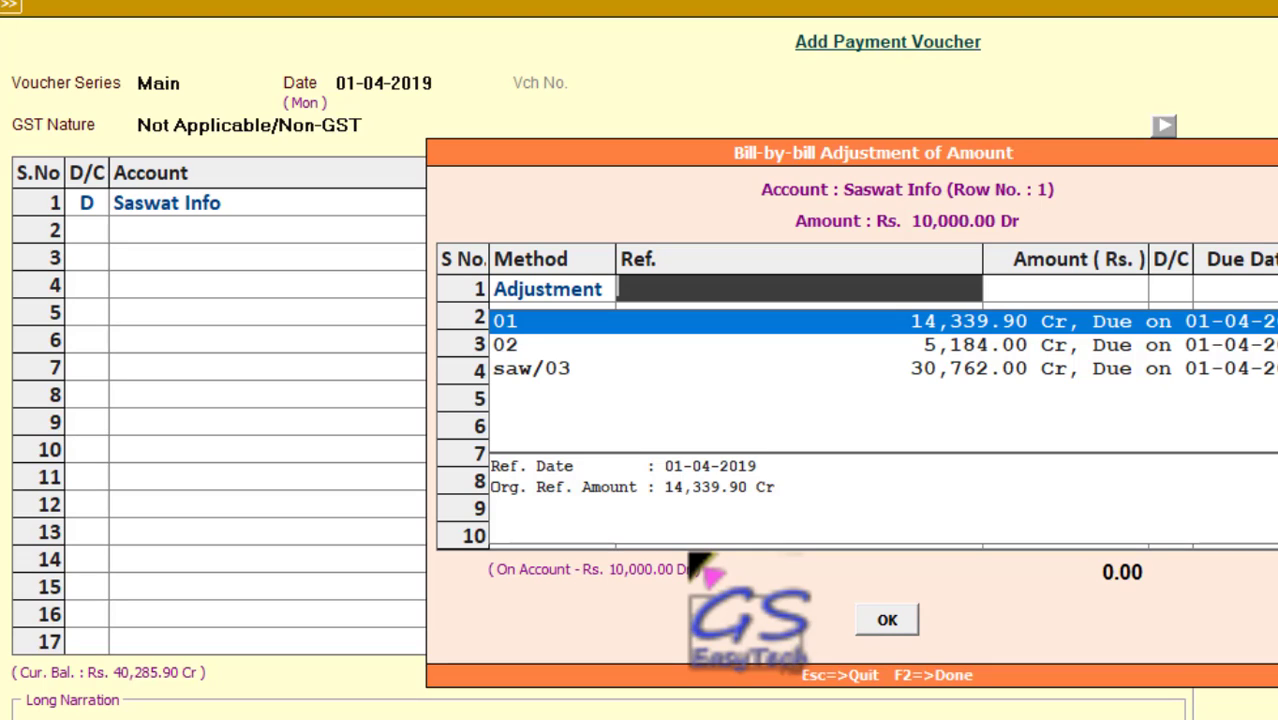
key(Return)
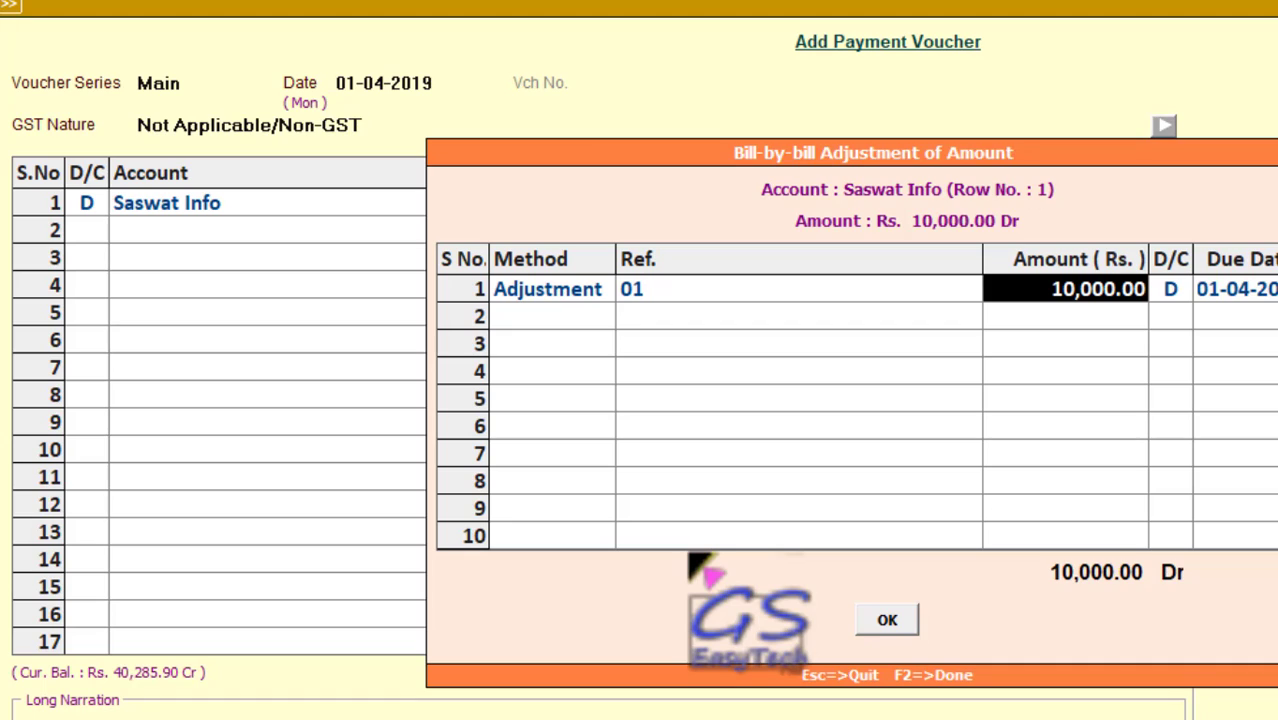
key(Return)
key(Return)
key(Return)
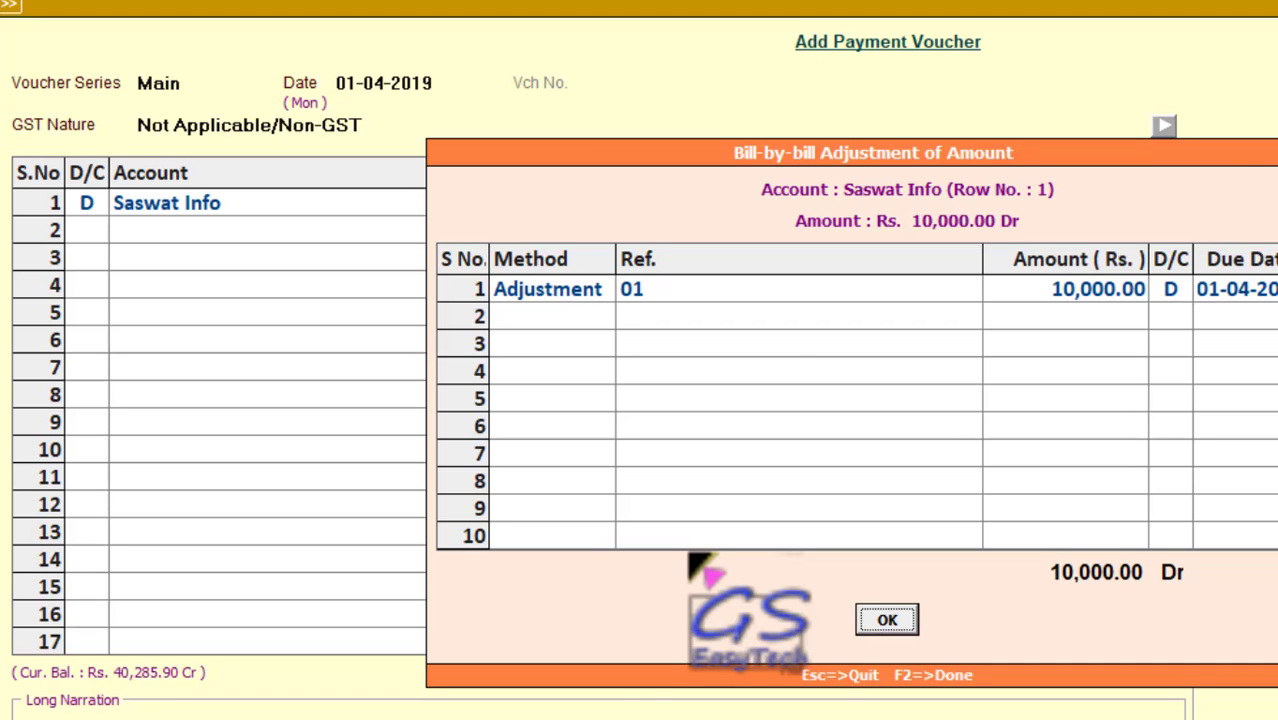
key(Return)
key(Return)
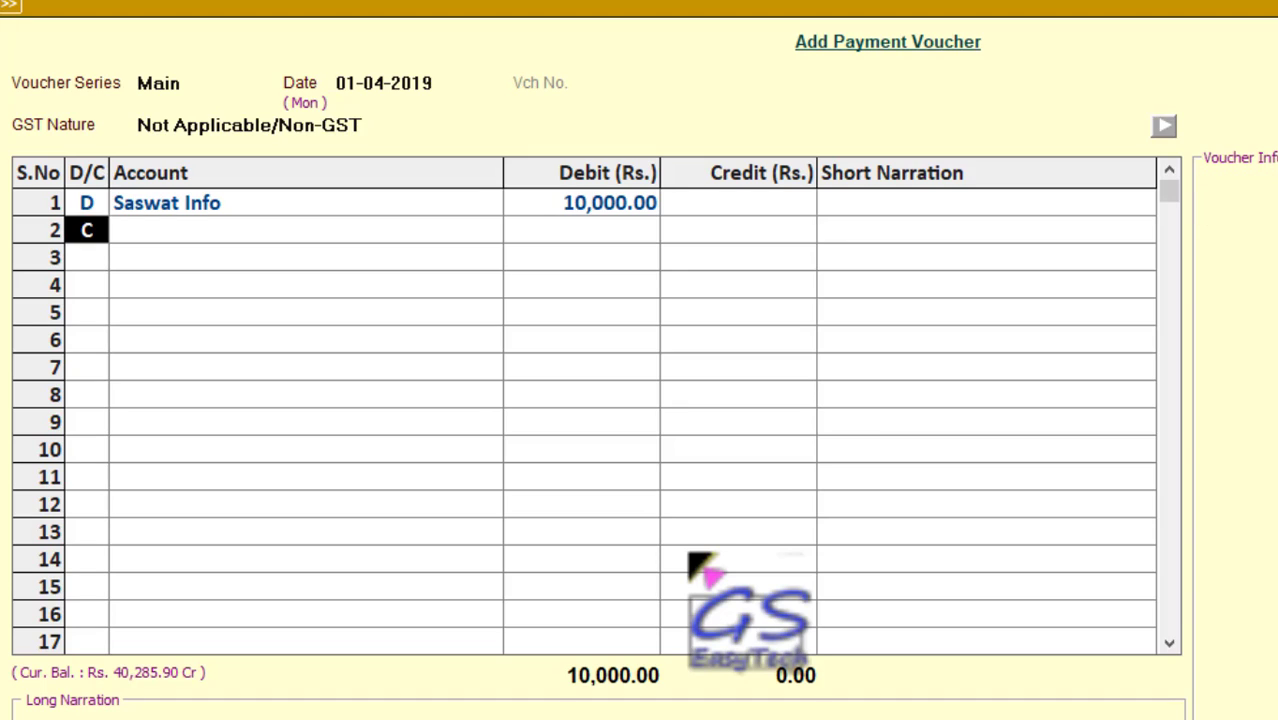
text(D)
key(Up)
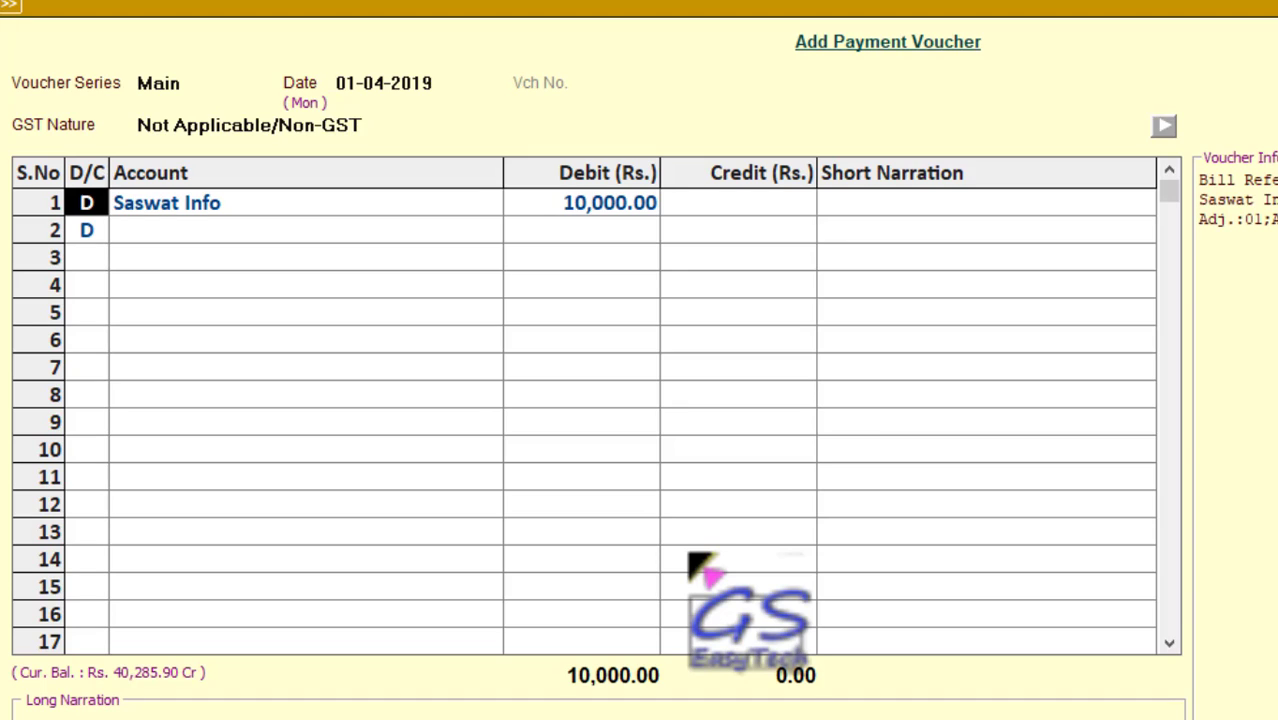
key(Return)
key(Return)
key(Return)
key(Return)
key(Return)
key(Return)
key(Return)
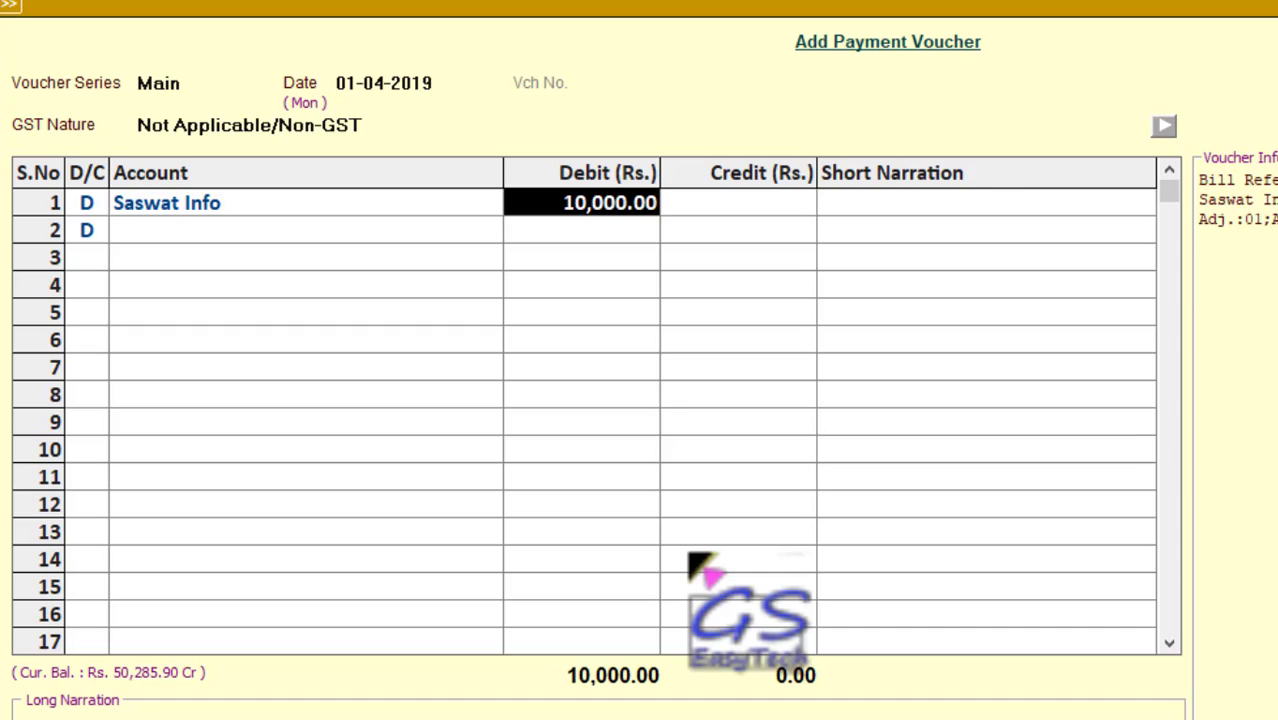
key(Return)
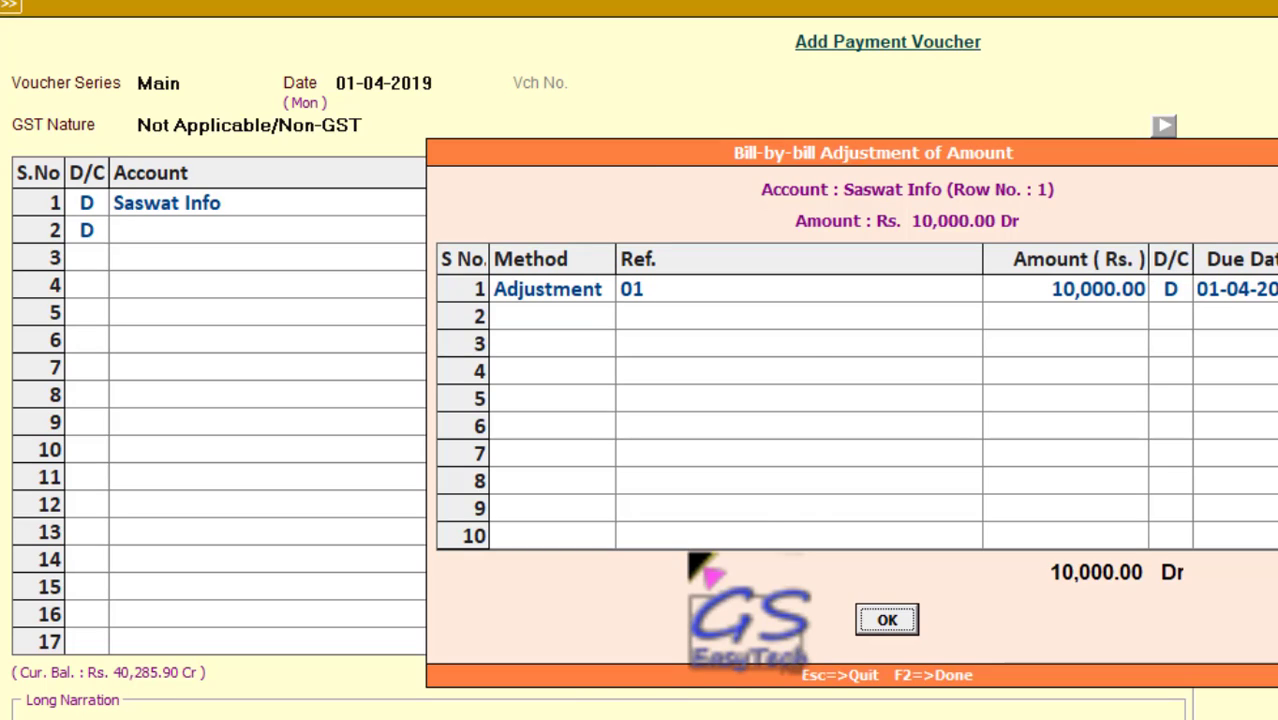
key(Return)
key(Return)
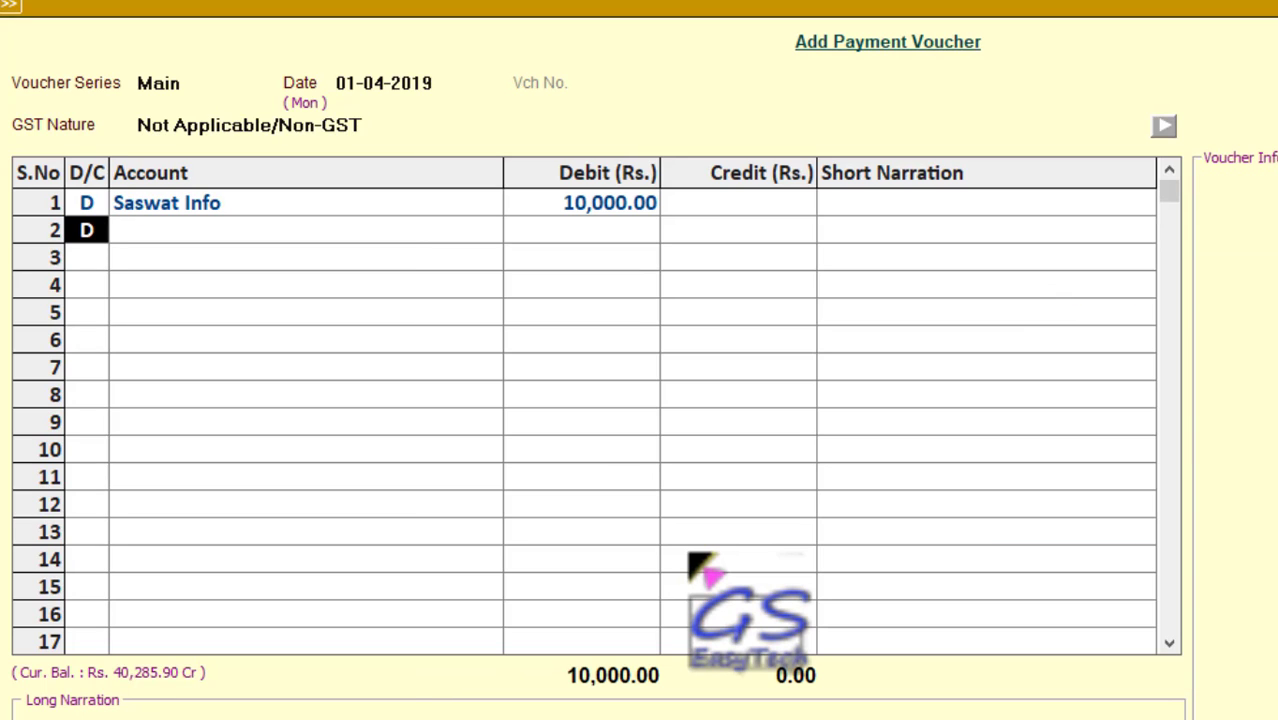
Make the second row a credit entry to the Cash account for Rs. 10,000.00.
text(C)
key(Return)
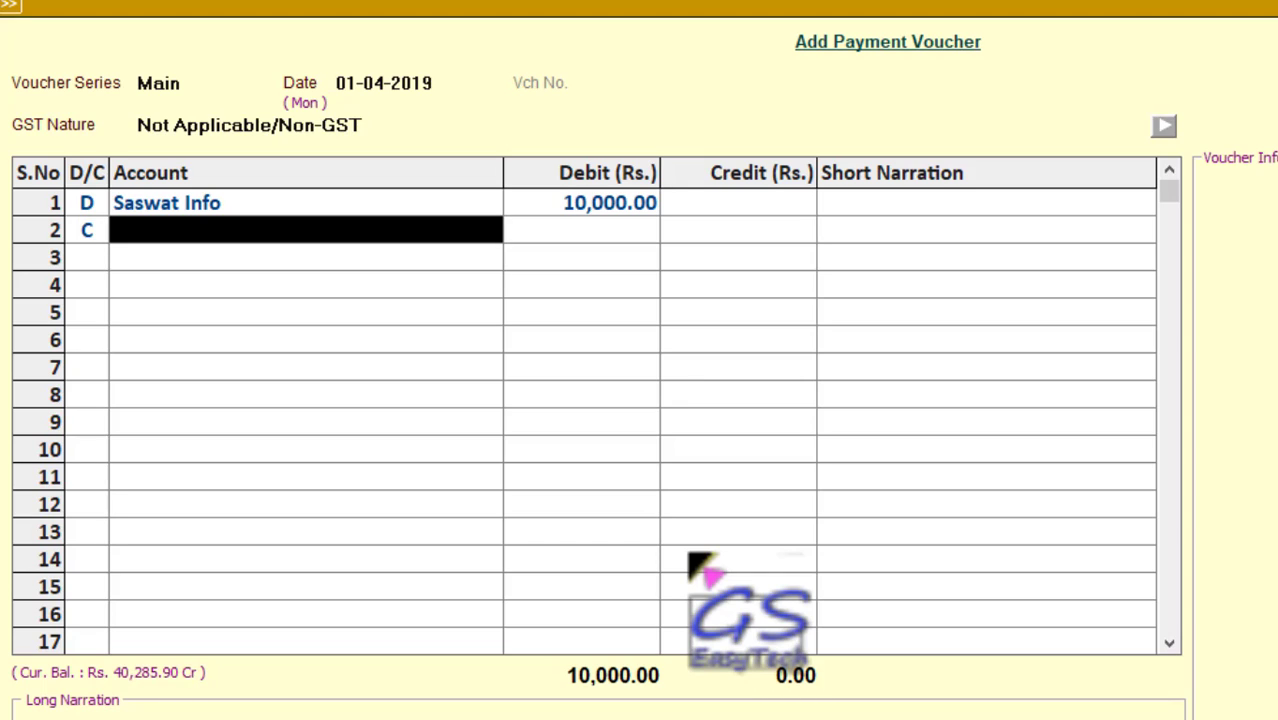
key(Return)
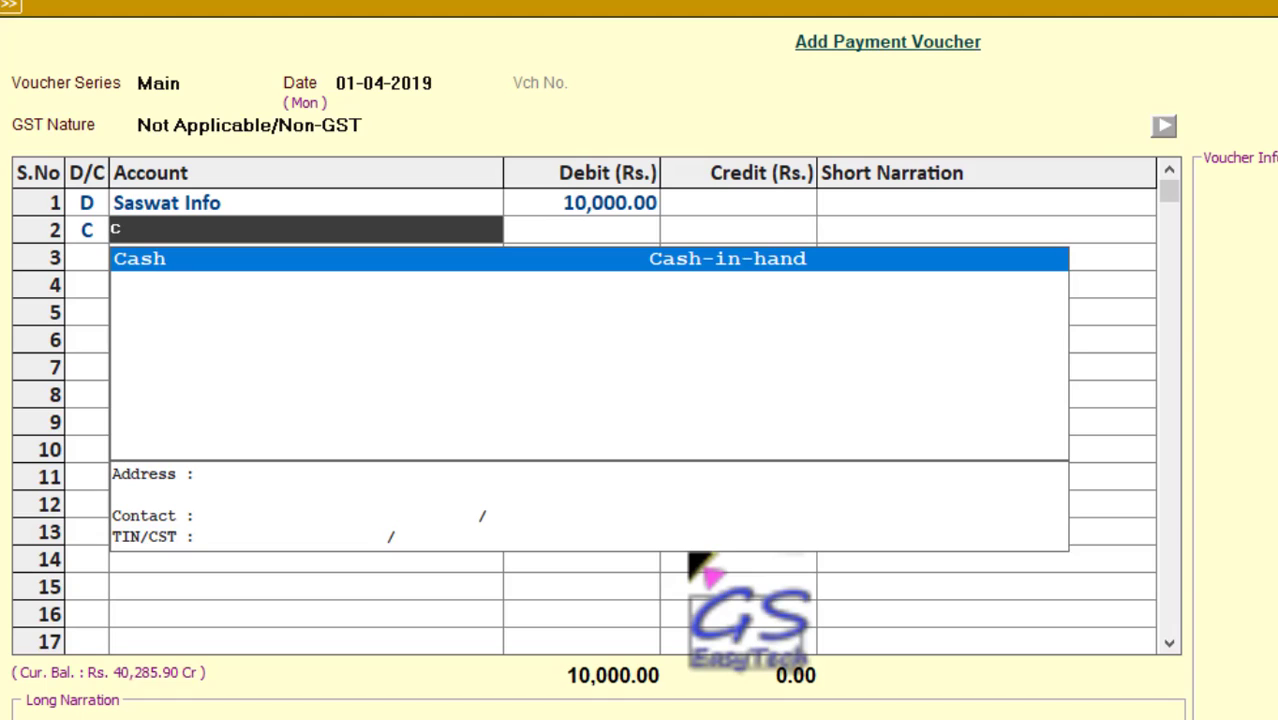
key(Return)
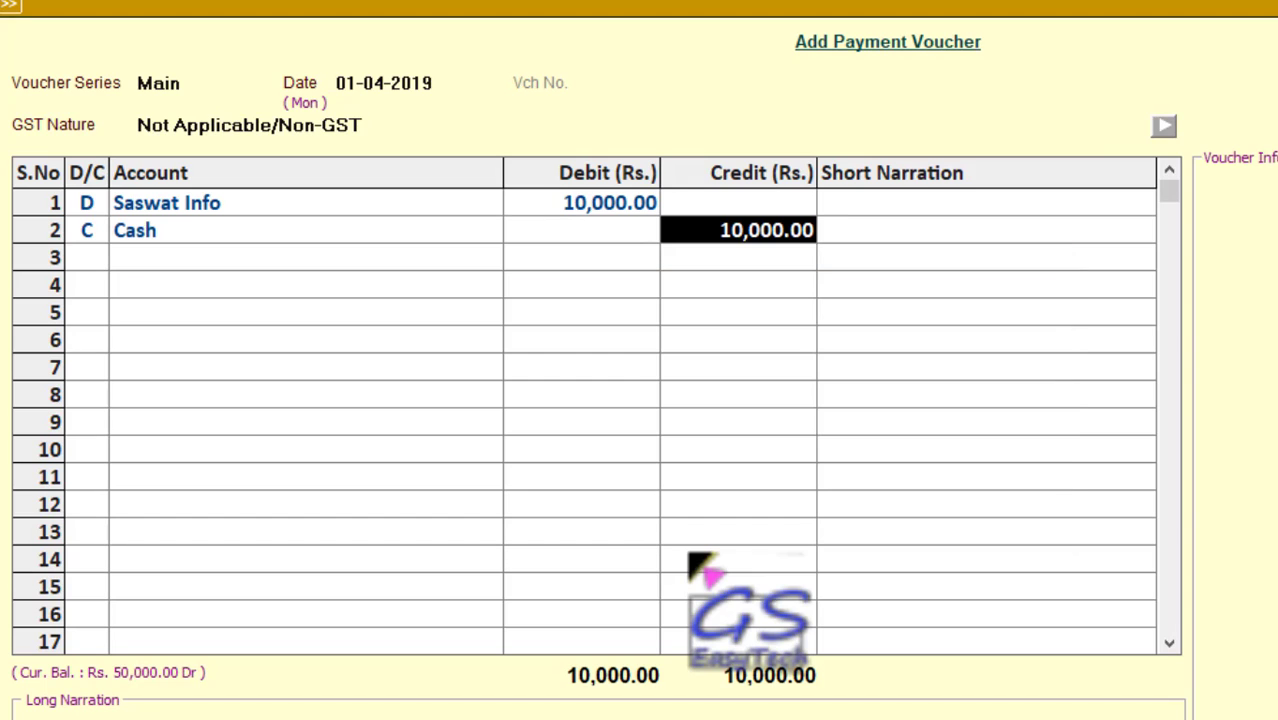
key(Escape)
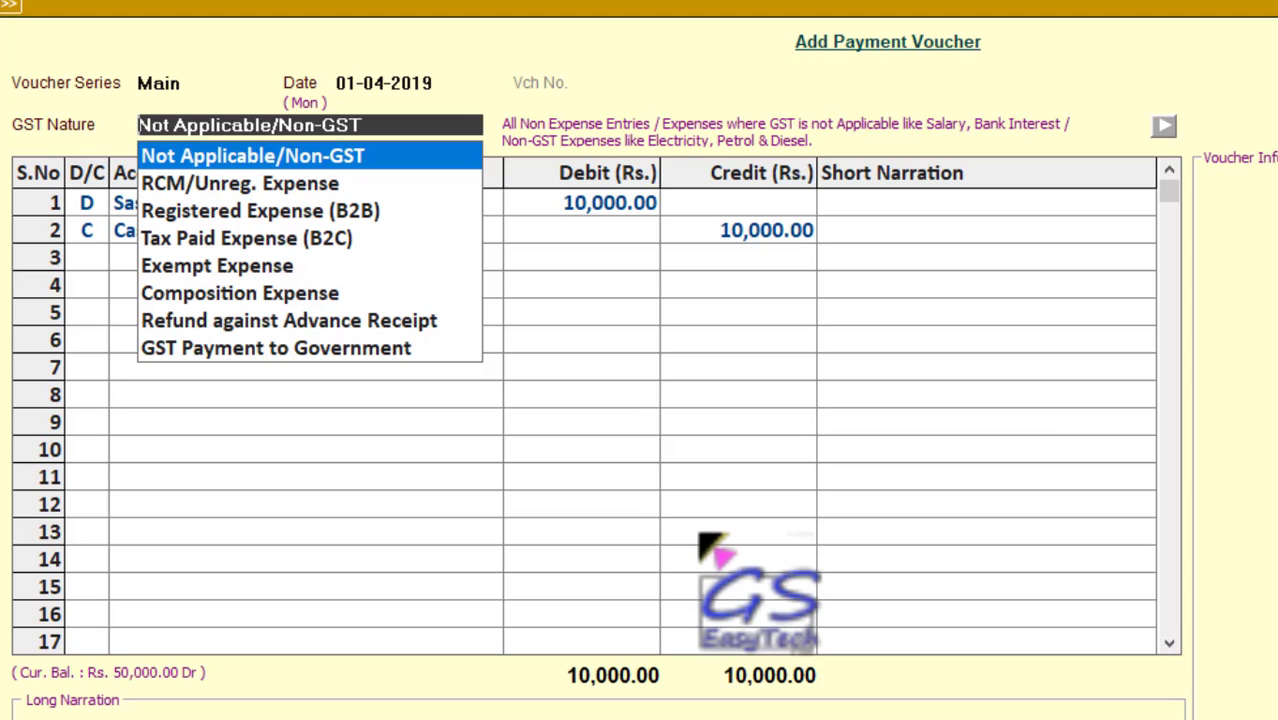
Open the Cash account's master from the voucher's second row, check its opening balance and return to the voucher.
click(122, 235)
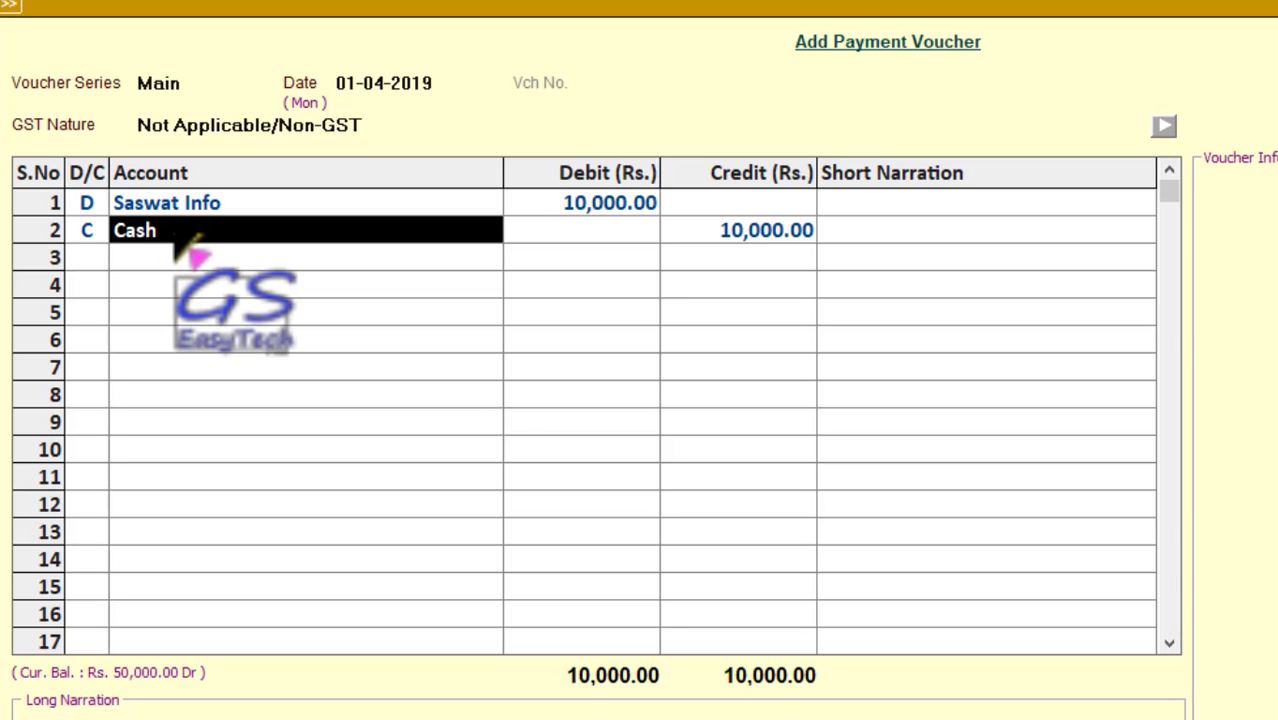
key(alt+m)
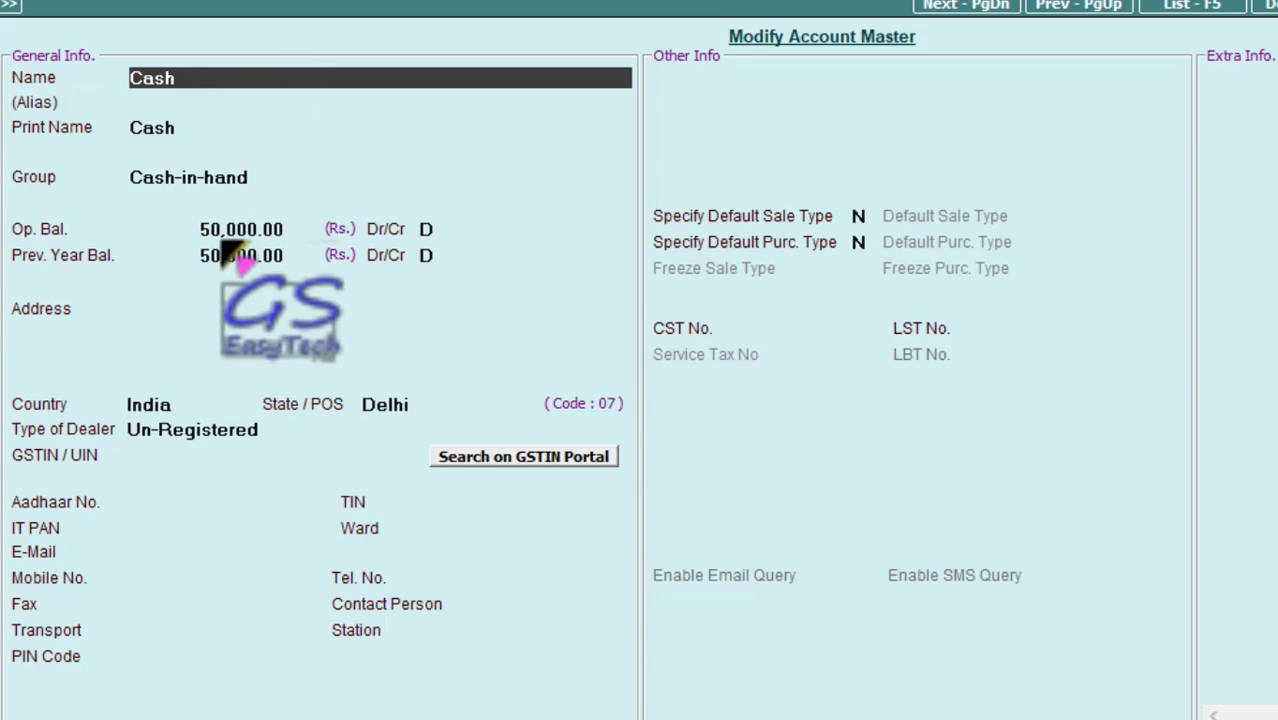
key(Return)
key(Return)
key(Return)
key(Return)
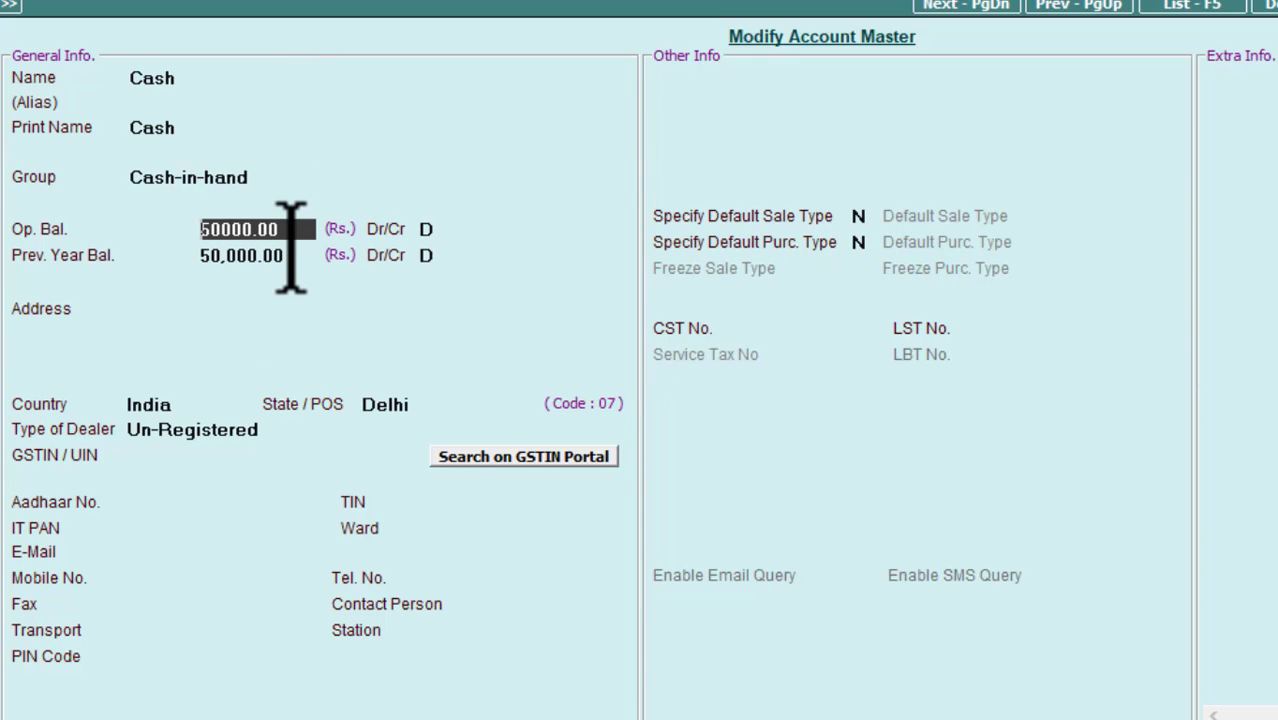
key(F2)
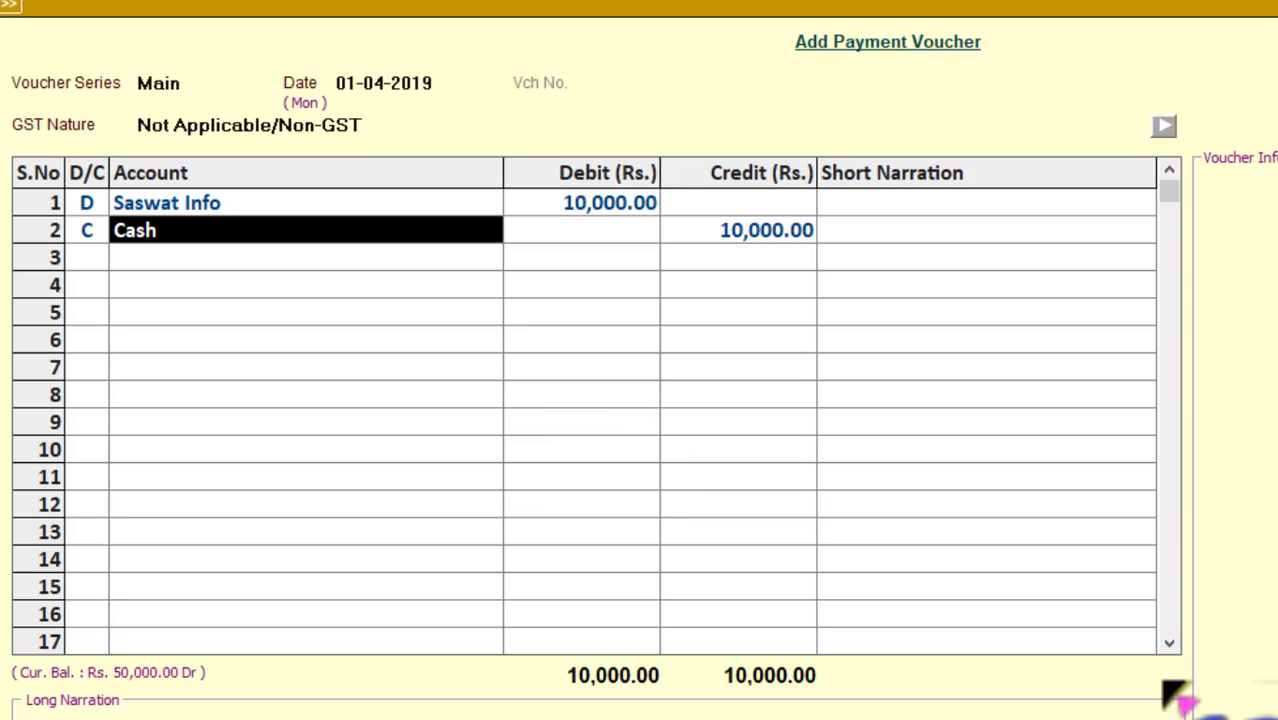
Accept the Rs. 10,000.00 Cash credit row with blank short and long narrations, and save the payment voucher.
key(Return)
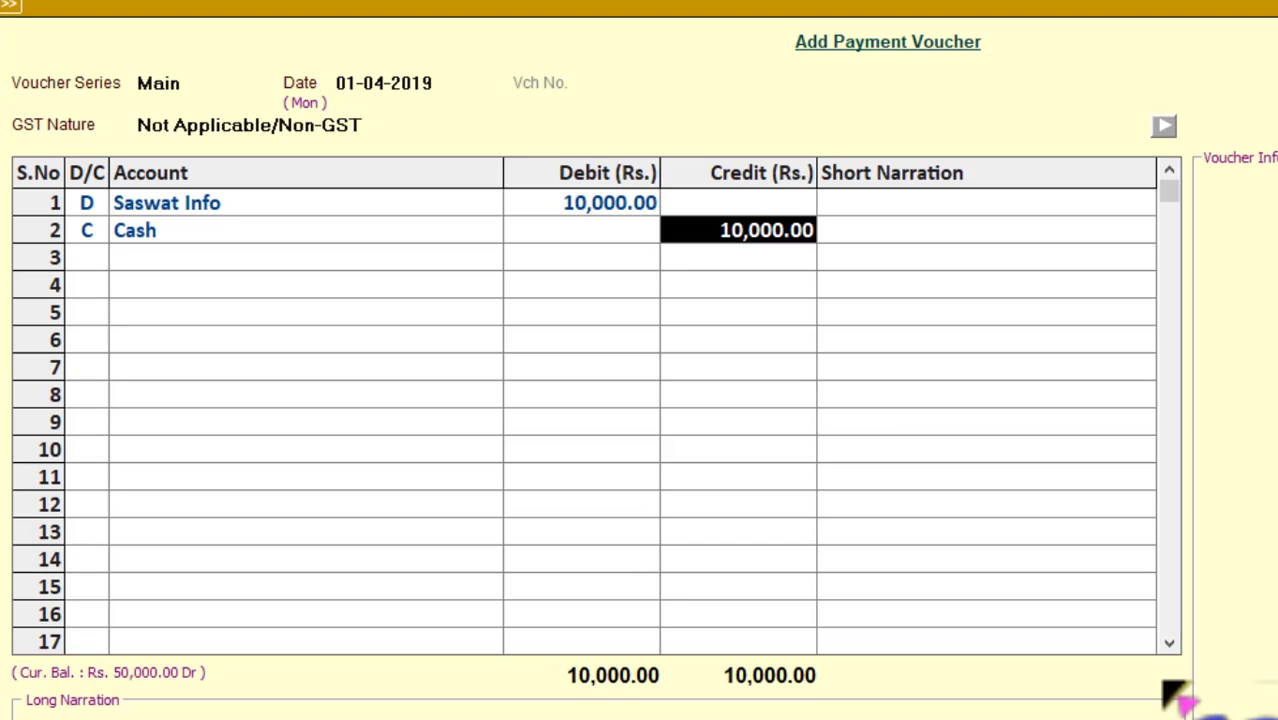
key(Return)
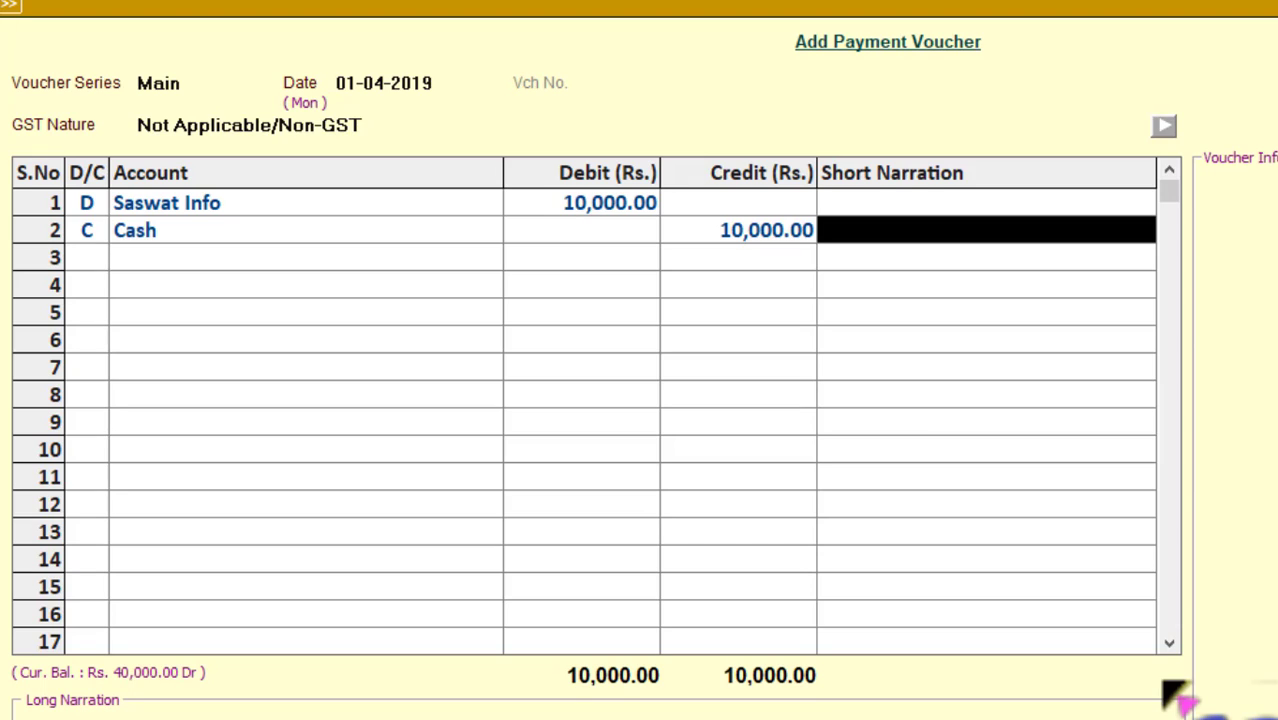
key(Return)
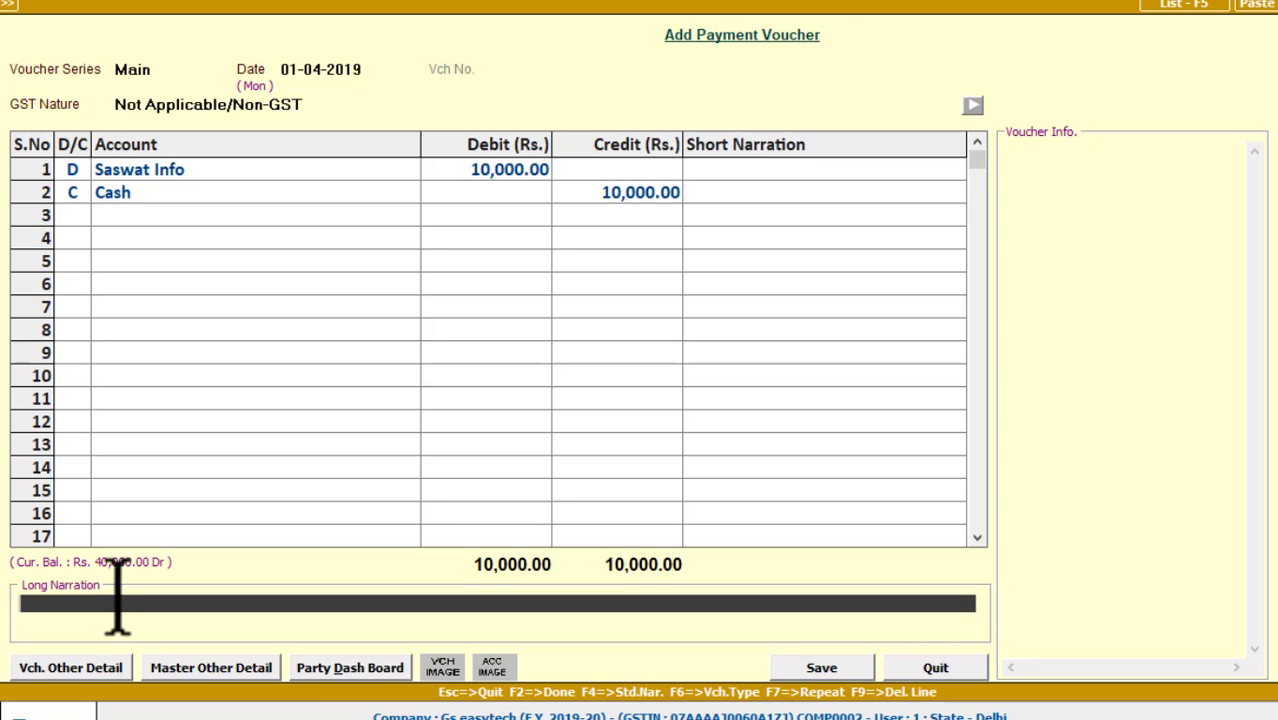
click(818, 670)
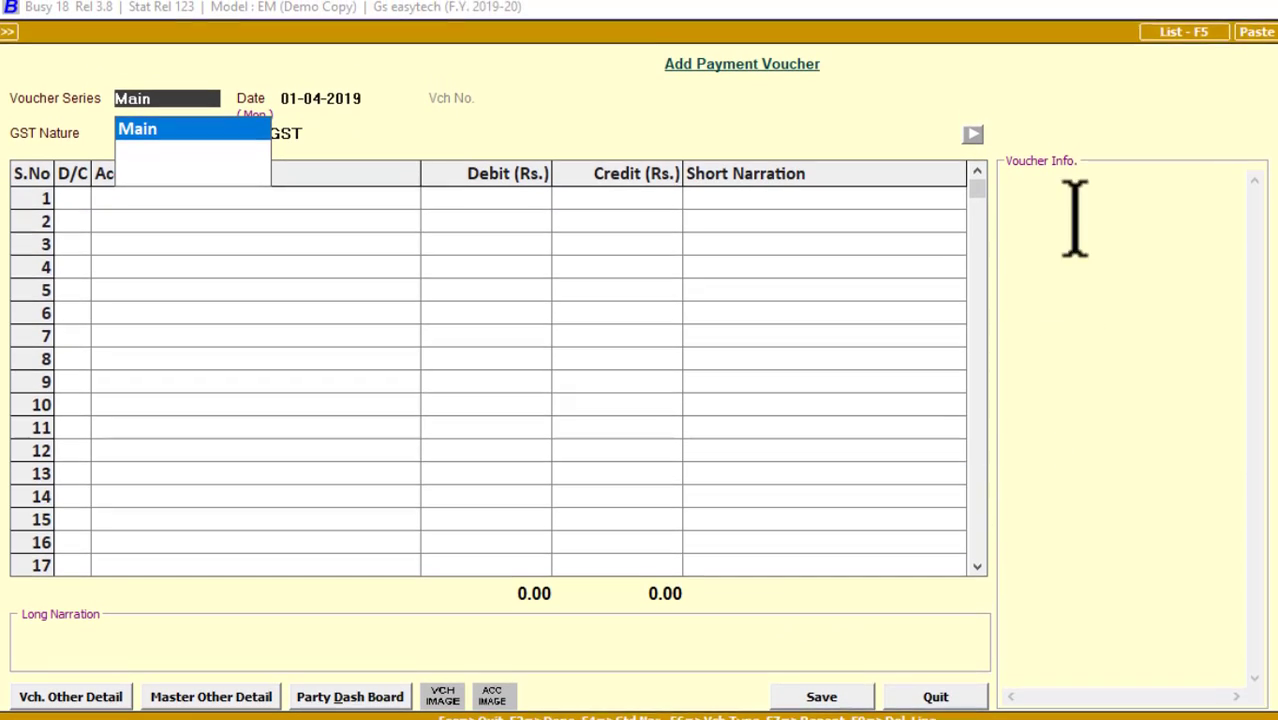
View the list of payment vouchers for the Main series dated 1-4-2019, and return to a blank payment voucher.
click(1180, 40)
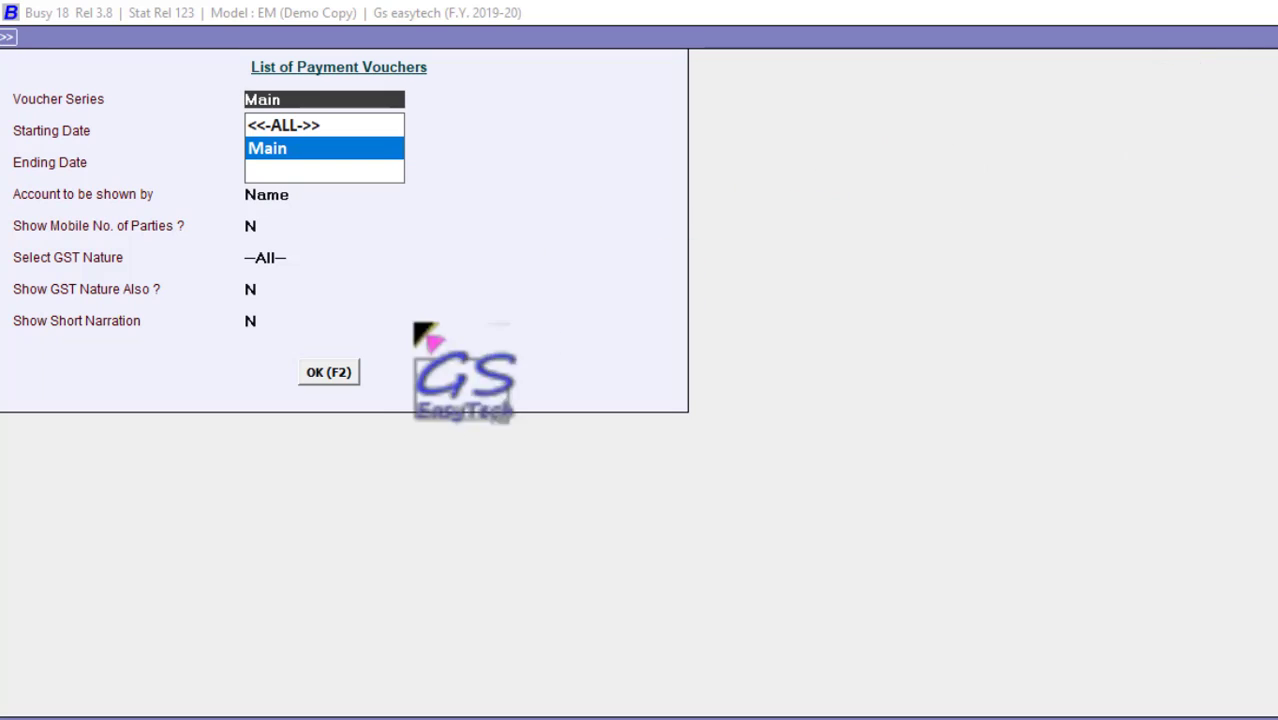
click(331, 371)
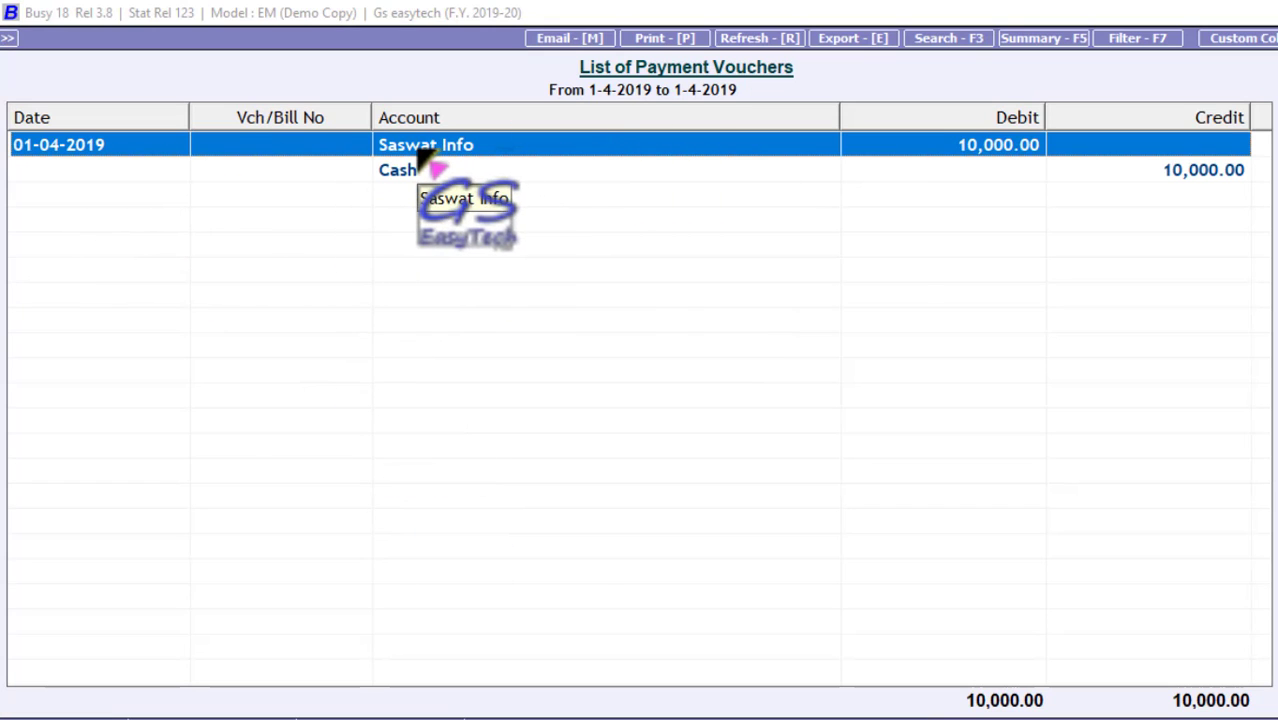
key(Escape)
key(Escape)
key(Escape)
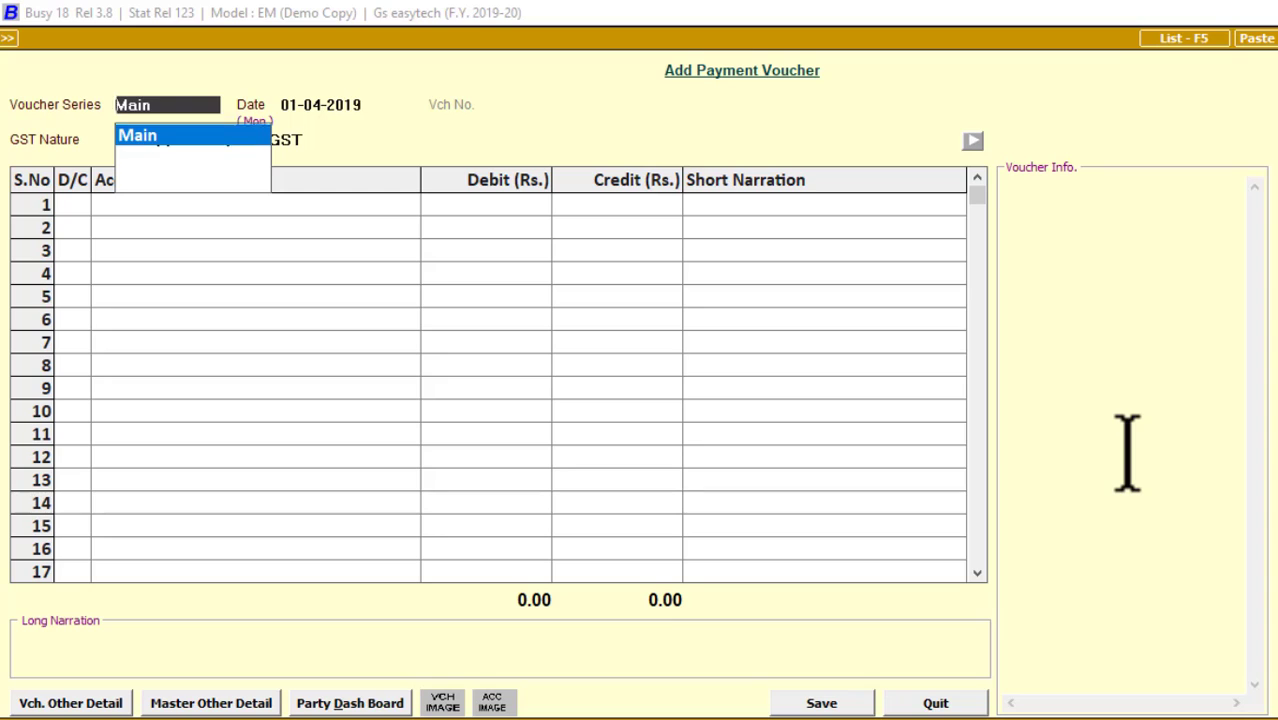
Set the new payment voucher's header to series Main, date 01-04-2019 and GST nature Not Applicable/Non-GST.
key(Return)
key(Return)
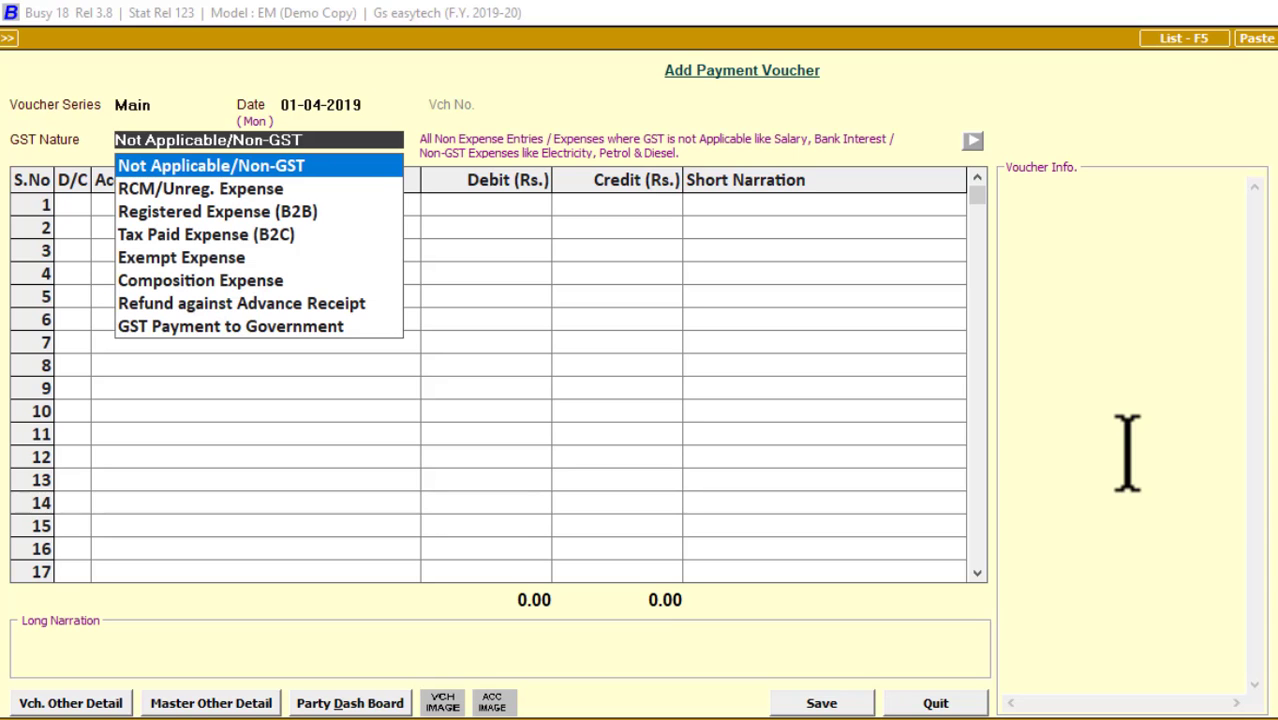
key(Return)
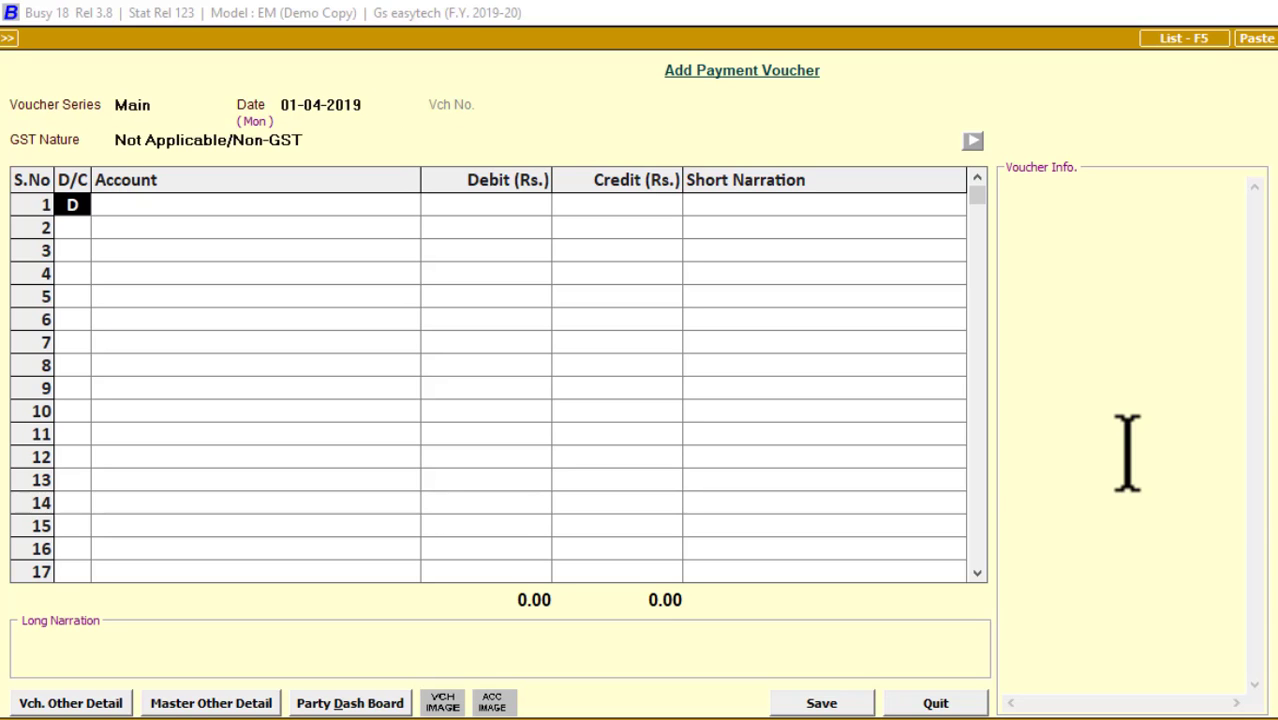
Enter a debit of Rs. 5000 to the Saswat Info account in the new voucher's first row.
key(Return)
text(sas)
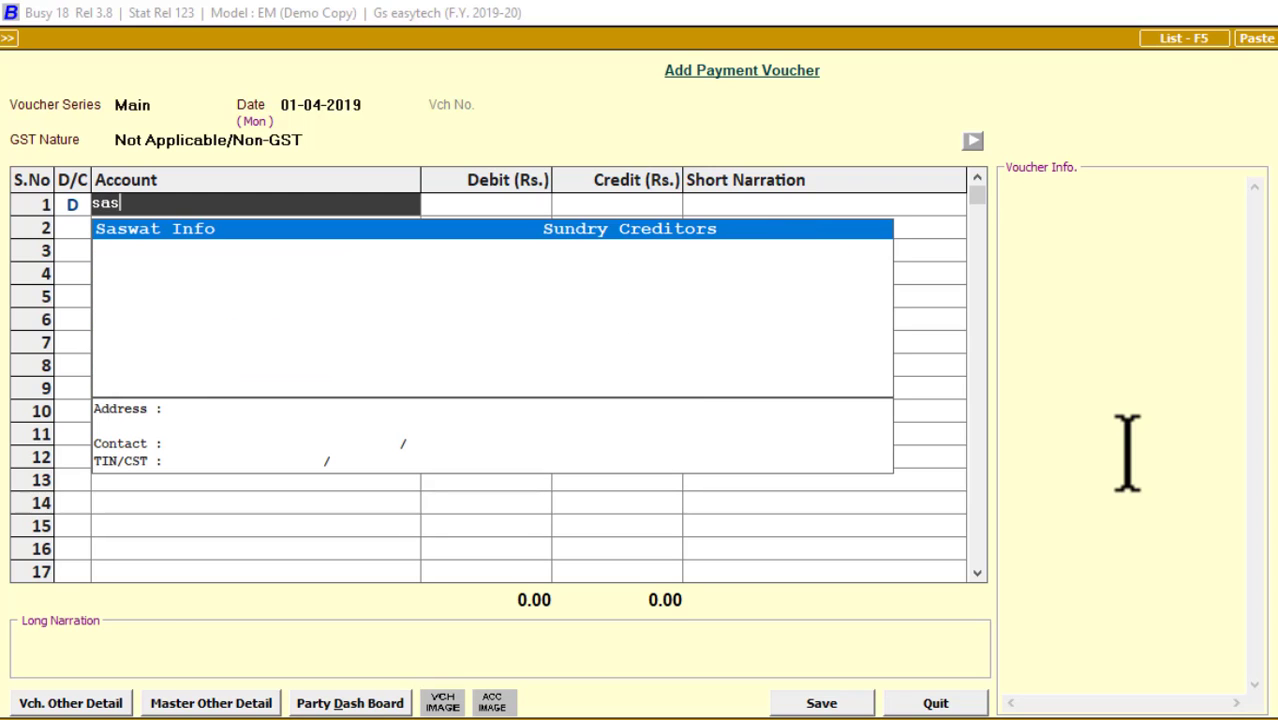
key(Return)
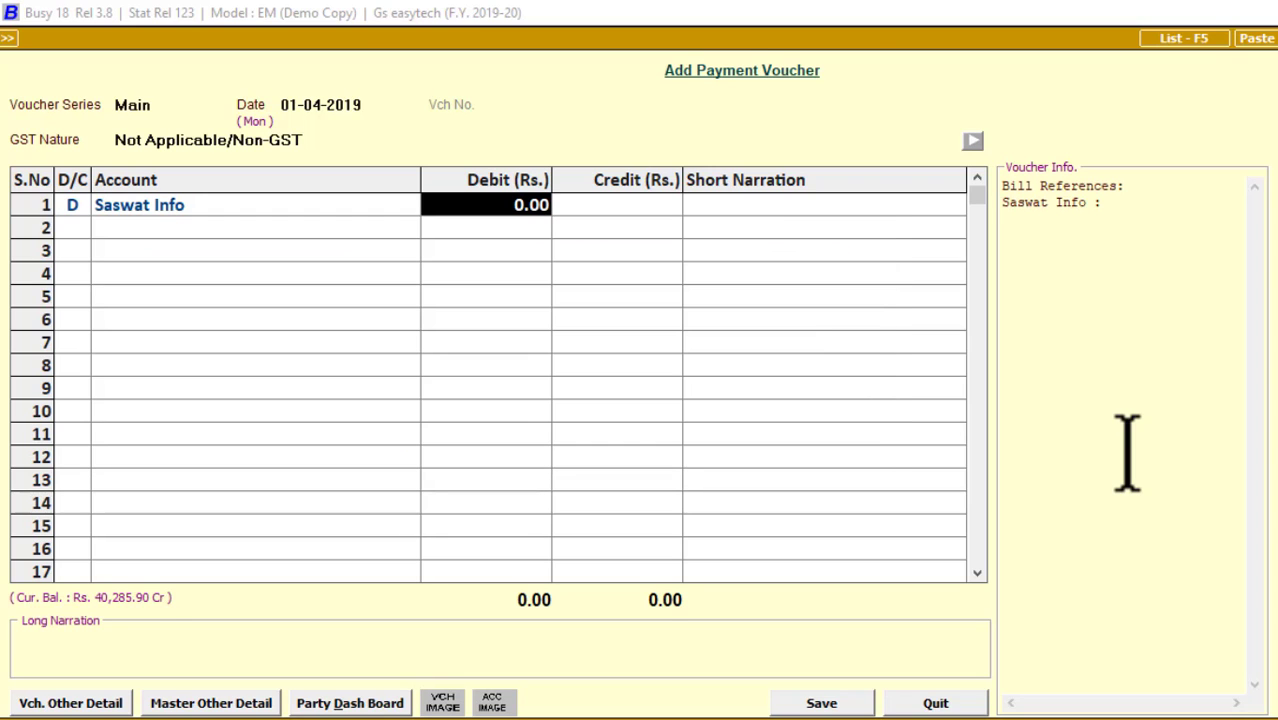
text(5000)
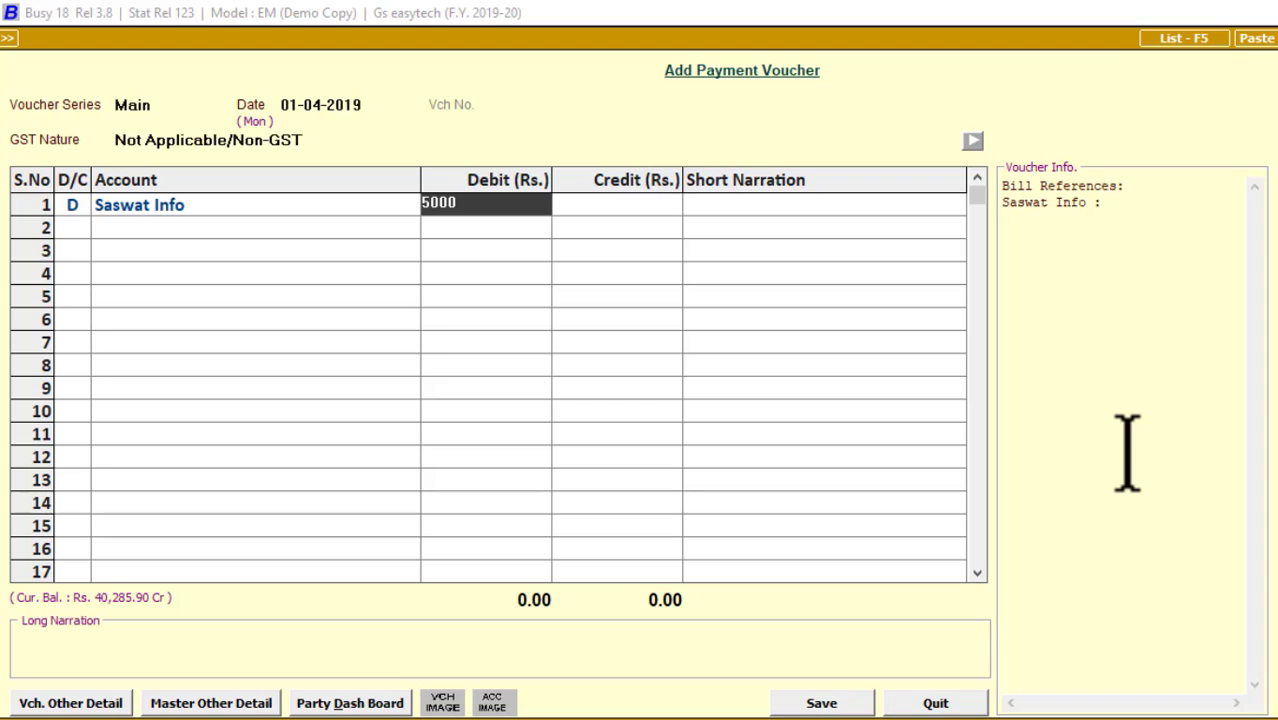
key(Return)
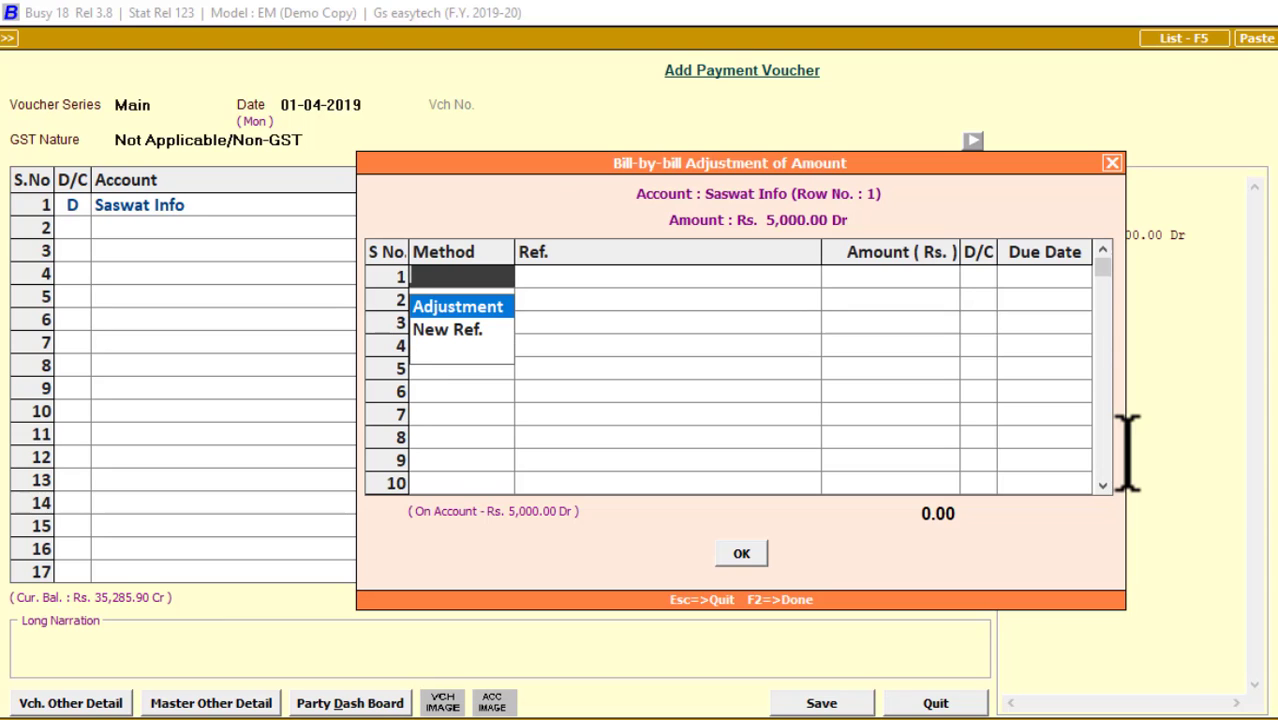
Adjust Rs. 4,339.90 of the Saswat Info debit against bill reference 01 using the Adjustment method.
key(Return)
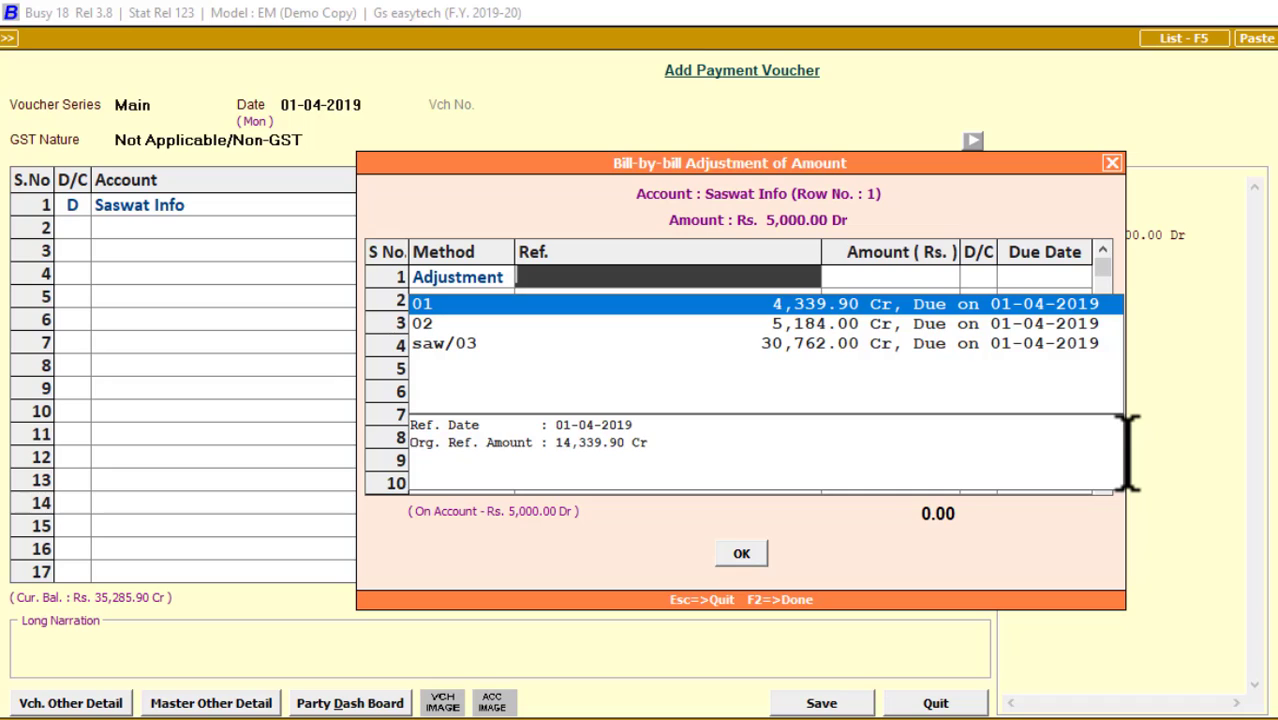
key(Return)
key(Return)
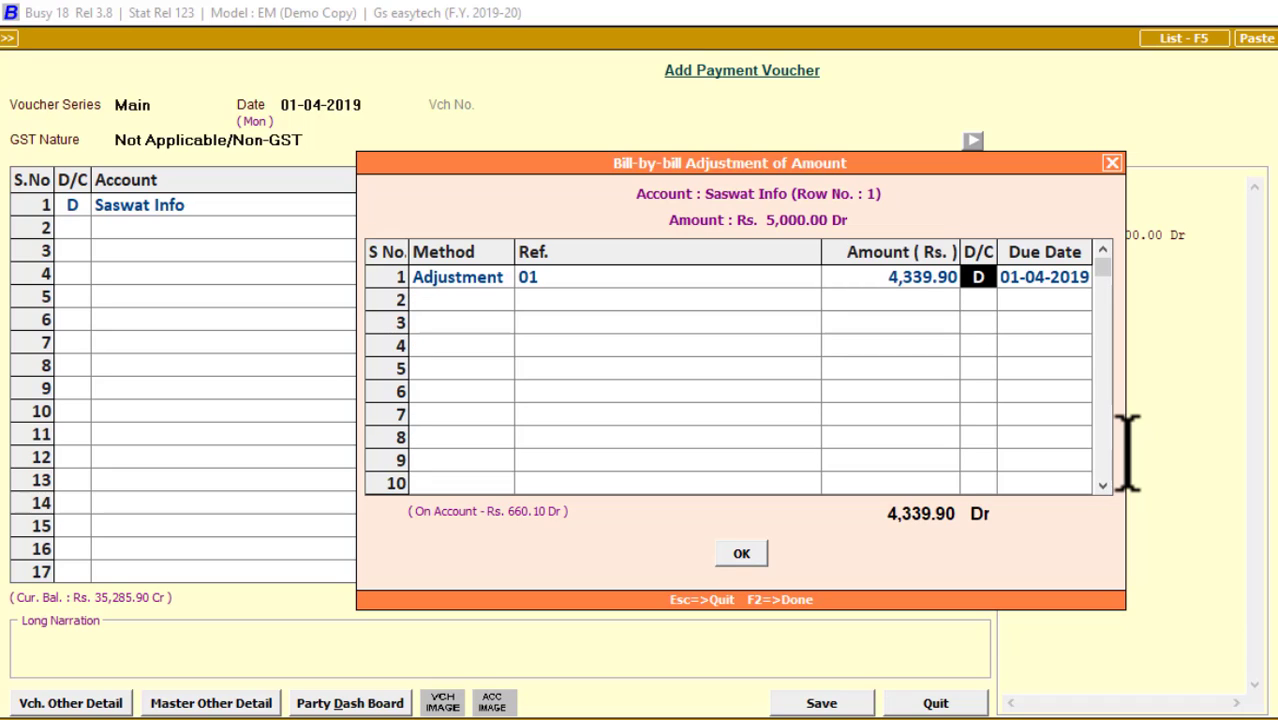
key(Return)
key(Return)
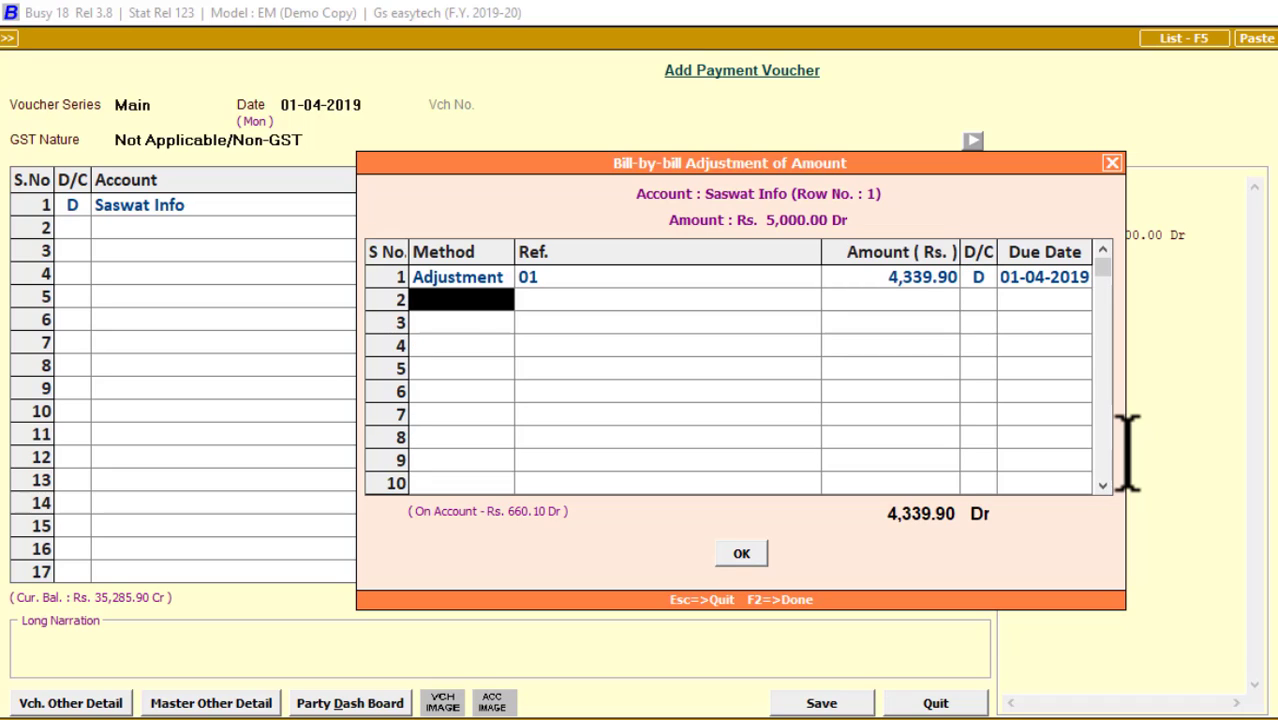
Adjust the remaining Rs. 660.10 against bill reference 02 using the Adjustment method, and accept the bill-by-bill adjustment.
key(Return)
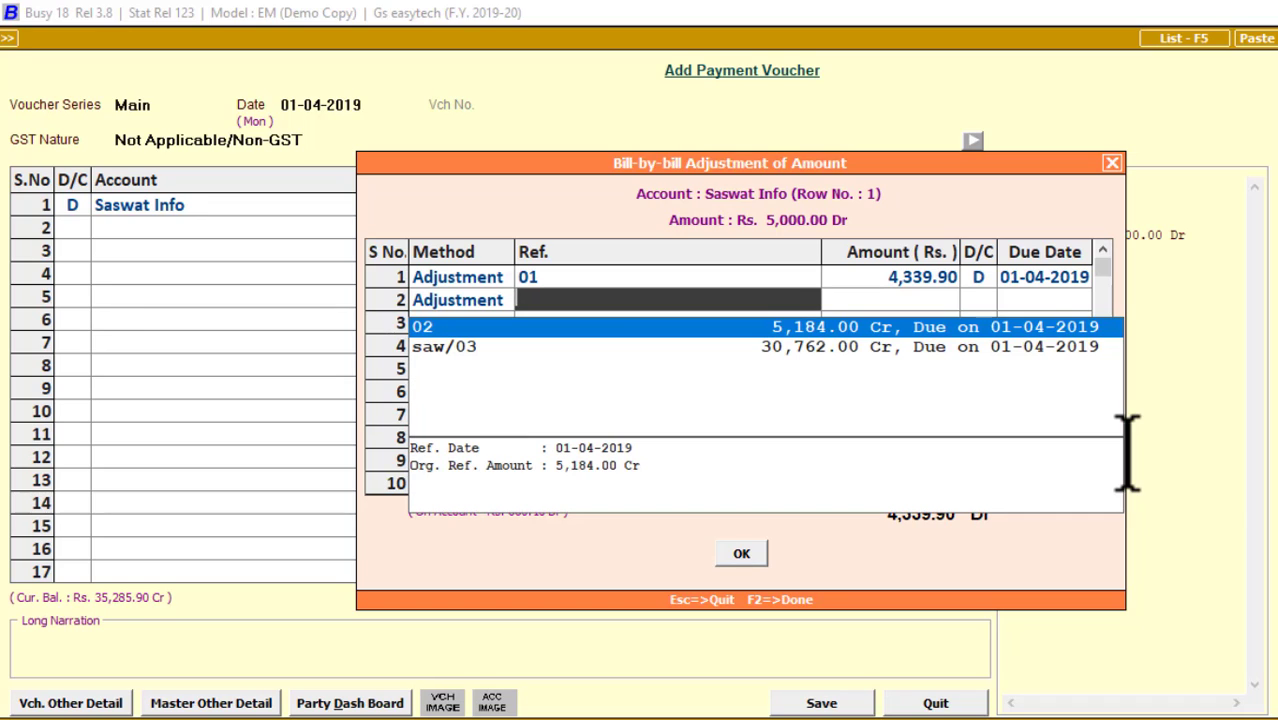
key(Return)
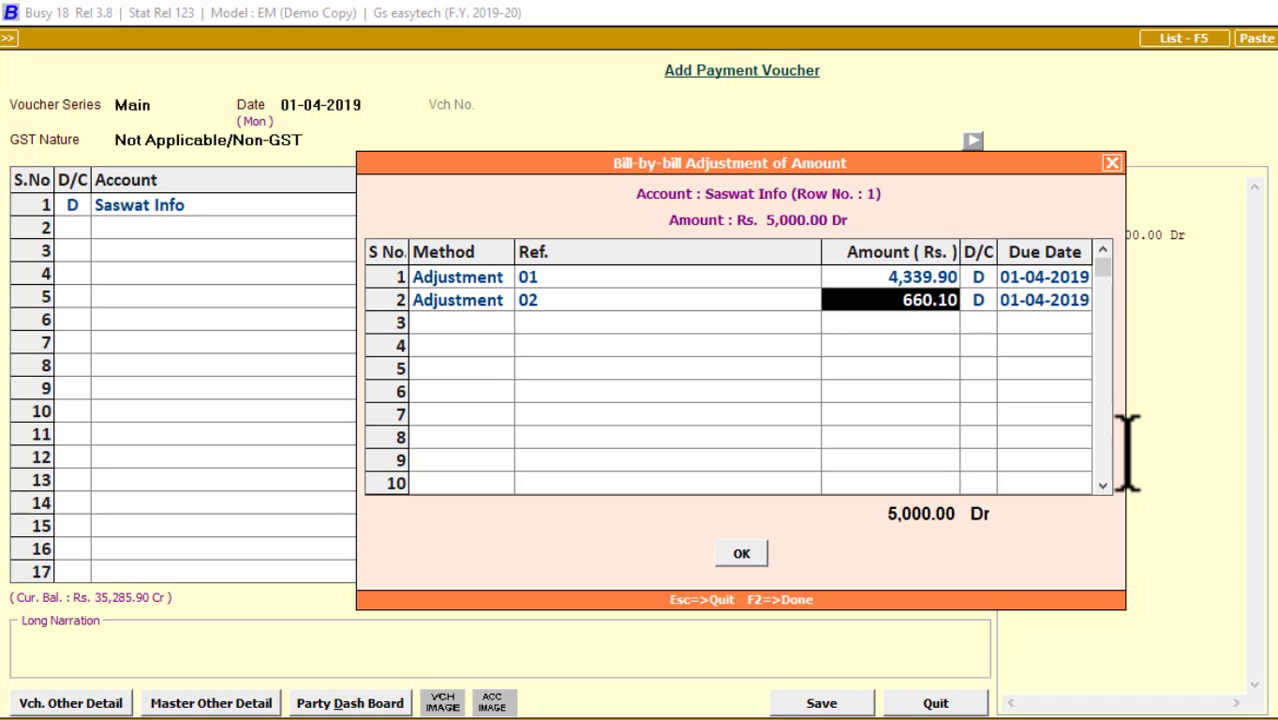
key(Return)
key(Return)
key(Return)
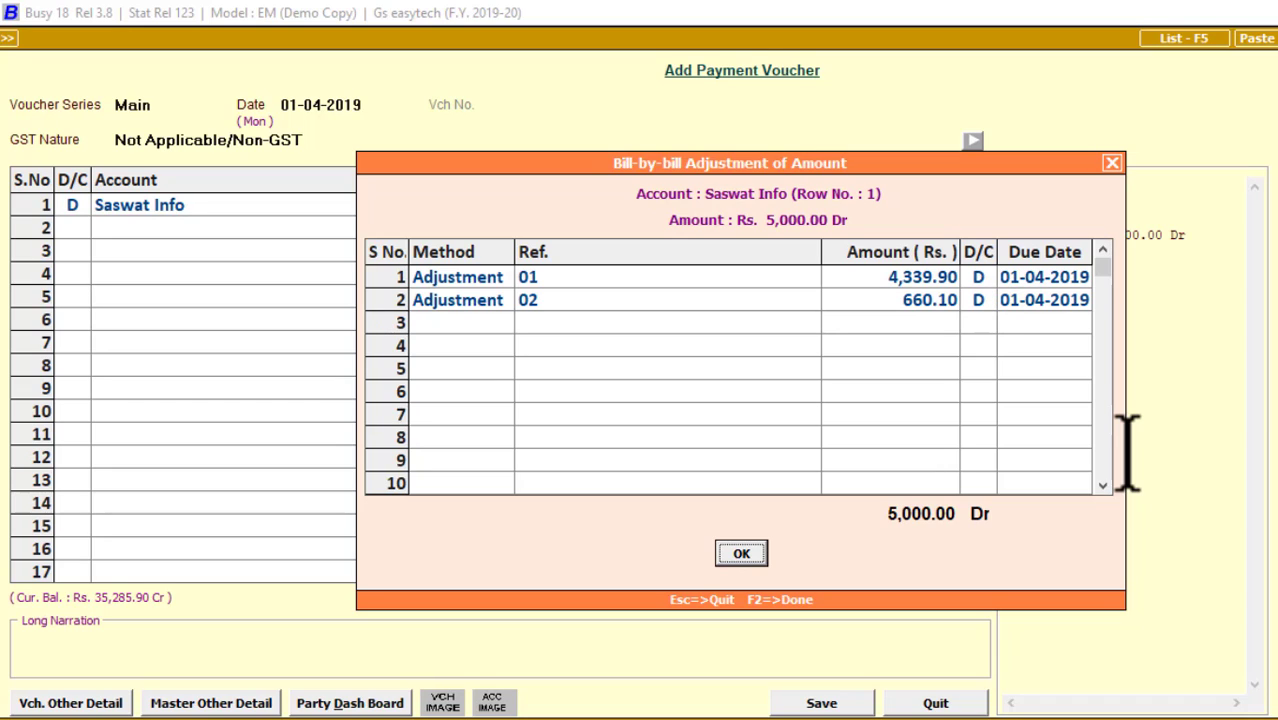
key(Return)
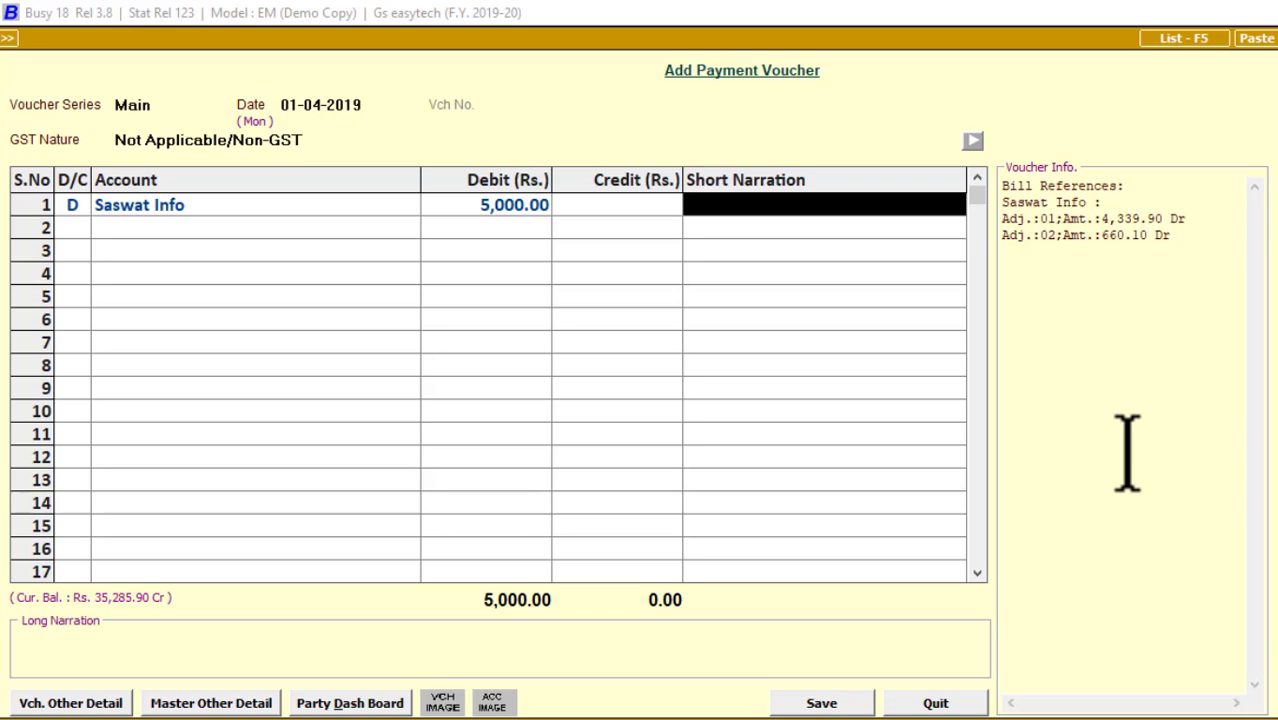
Make the second row a credit entry and create a new account master for it named HDFC in the Bank Accounts group.
key(Return)
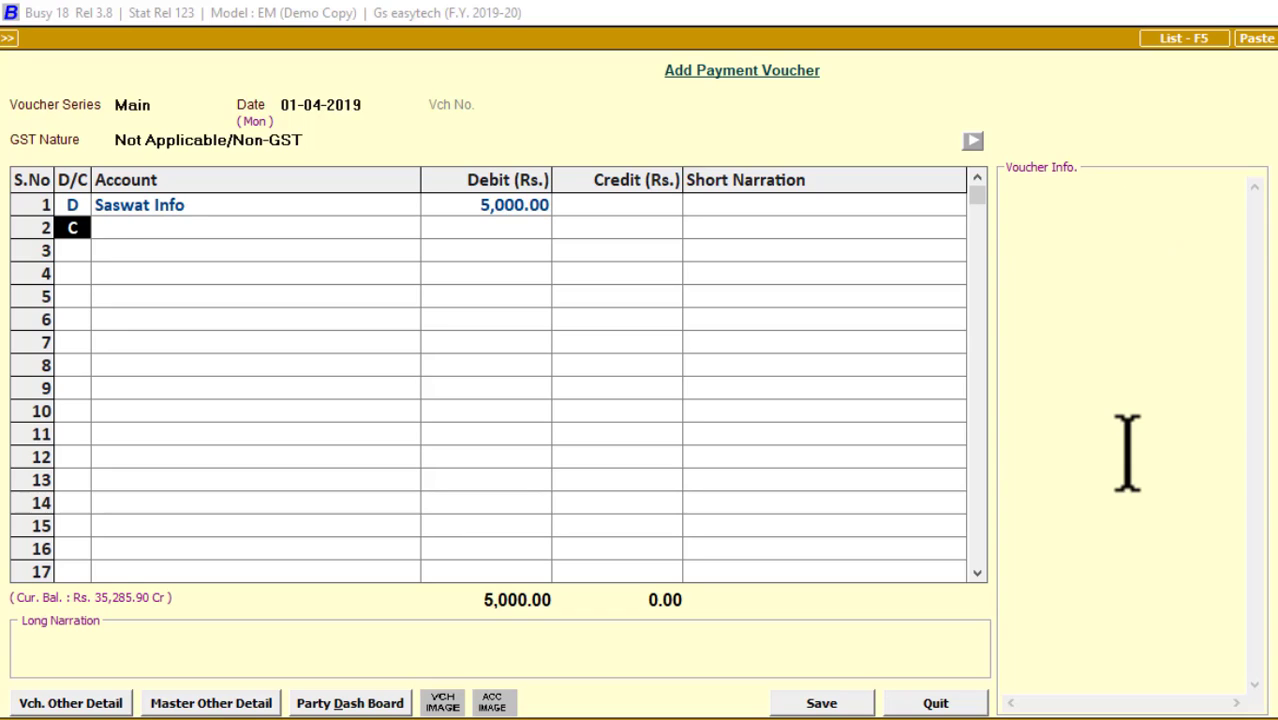
key(Return)
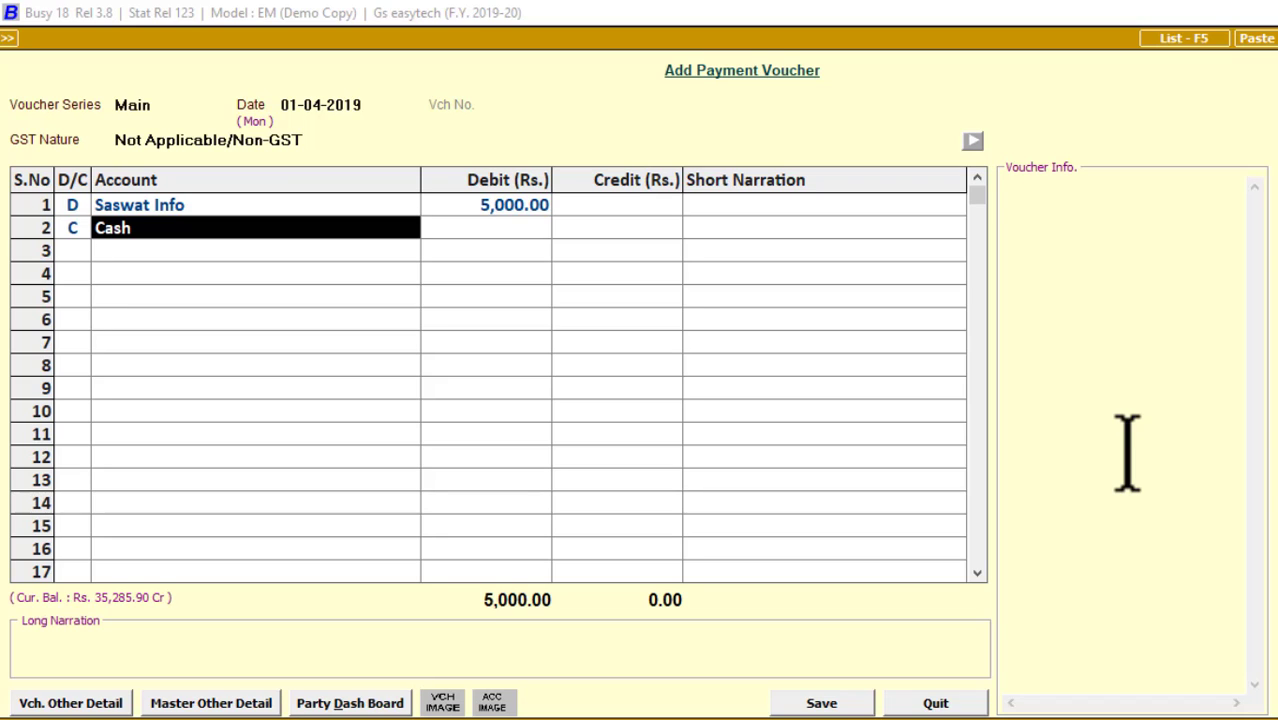
key(F3)
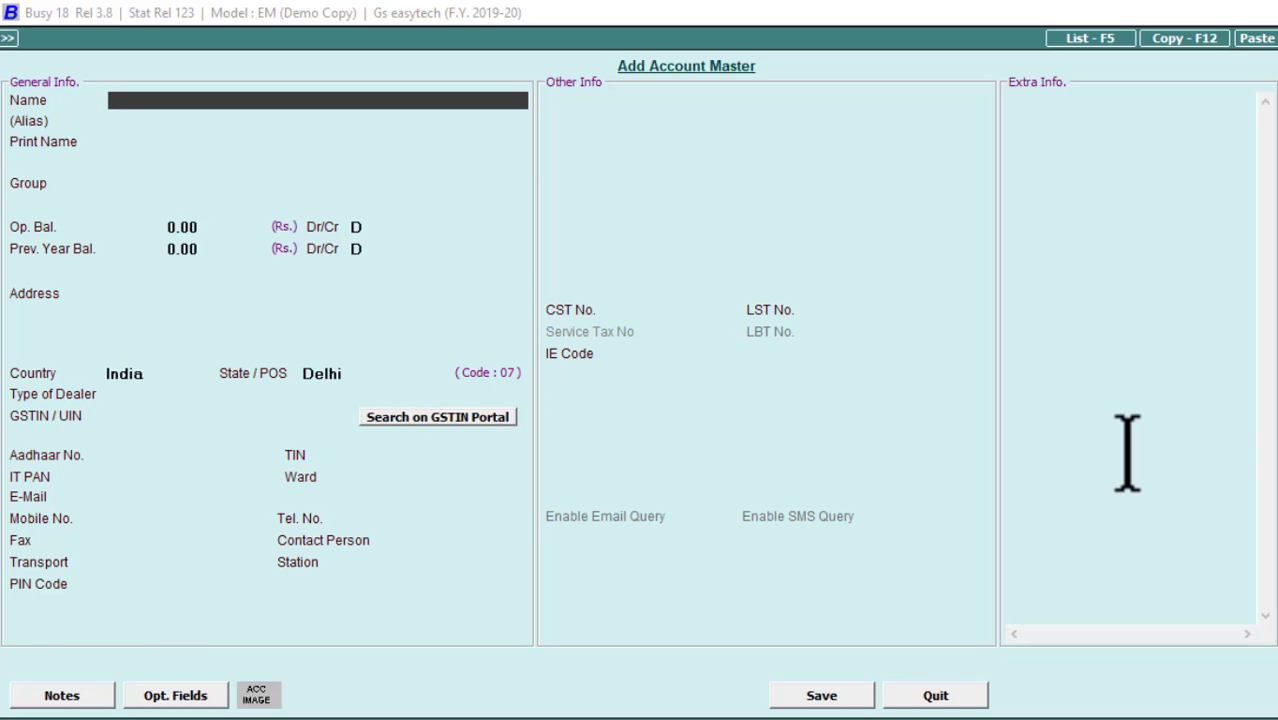
text(HDFC)
key(Return)
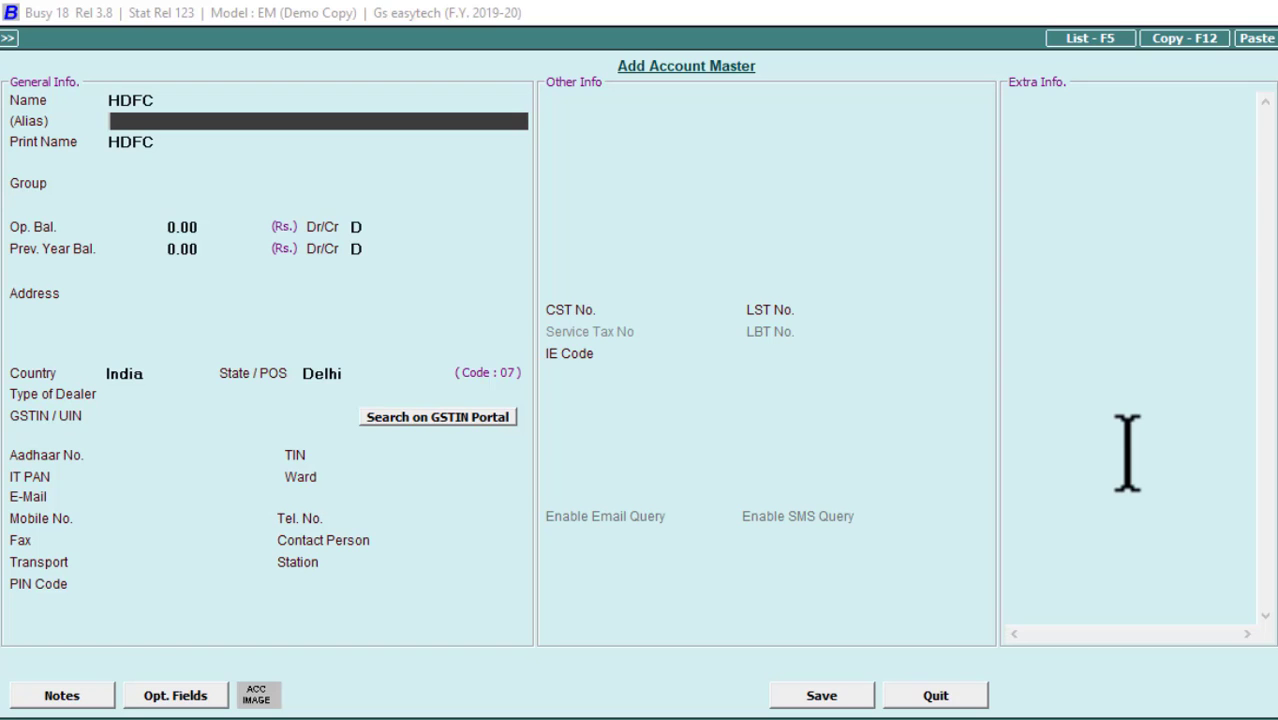
key(Return)
key(Return)
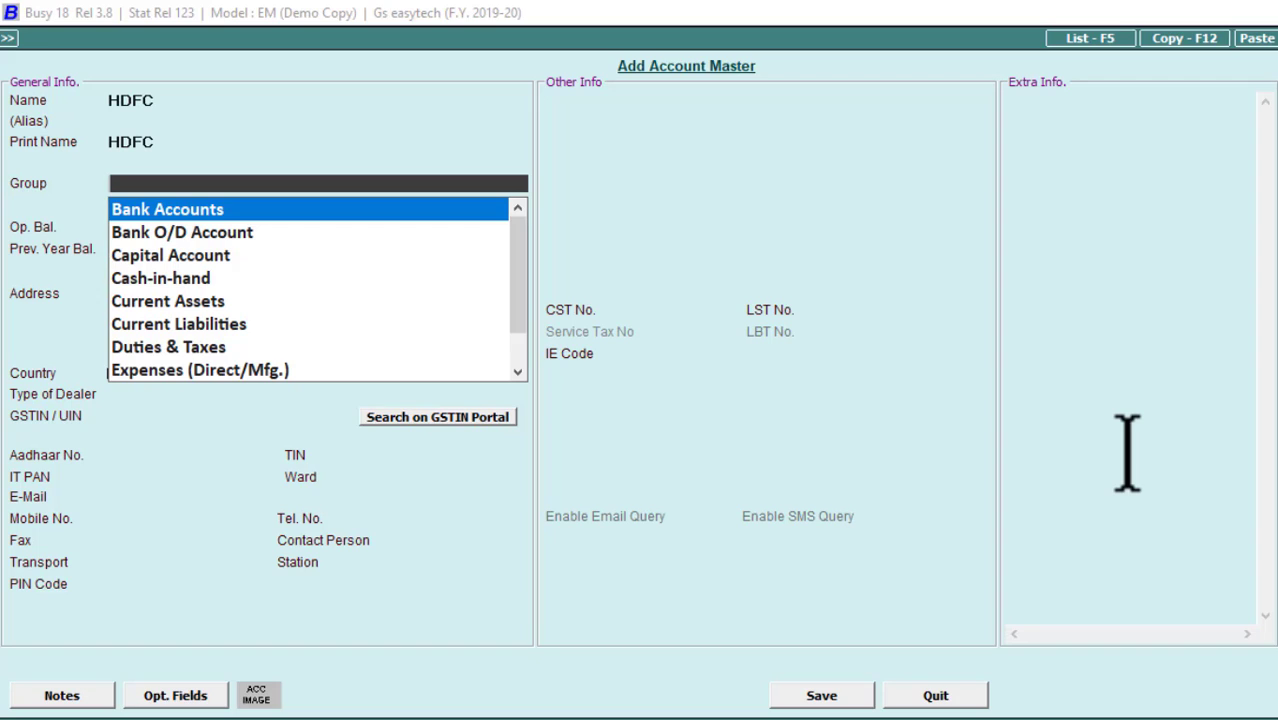
key(Return)
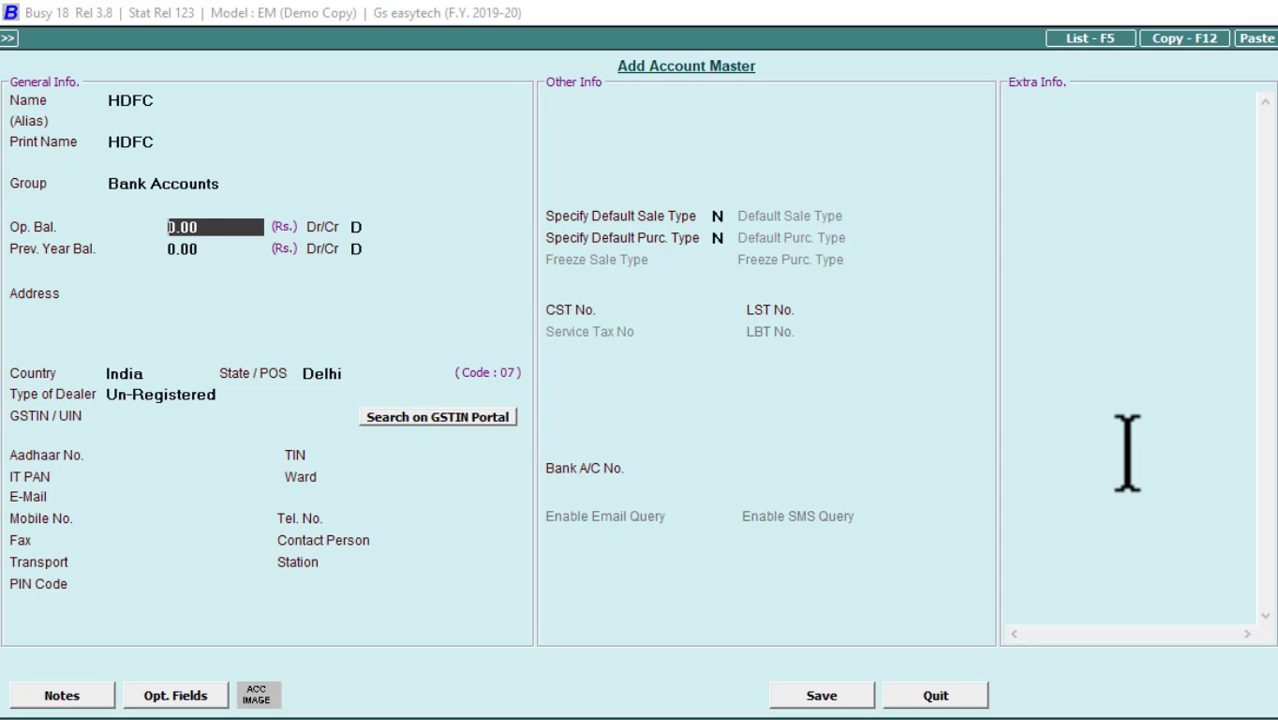
Give the HDFC account a debit opening balance of Rs. 10,000, keep the other details at their defaults, and save it into the voucher.
text(10,000)
key(Return)
key(Return)
key(Return)
key(Return)
key(Return)
key(Return)
key(Return)
key(Return)
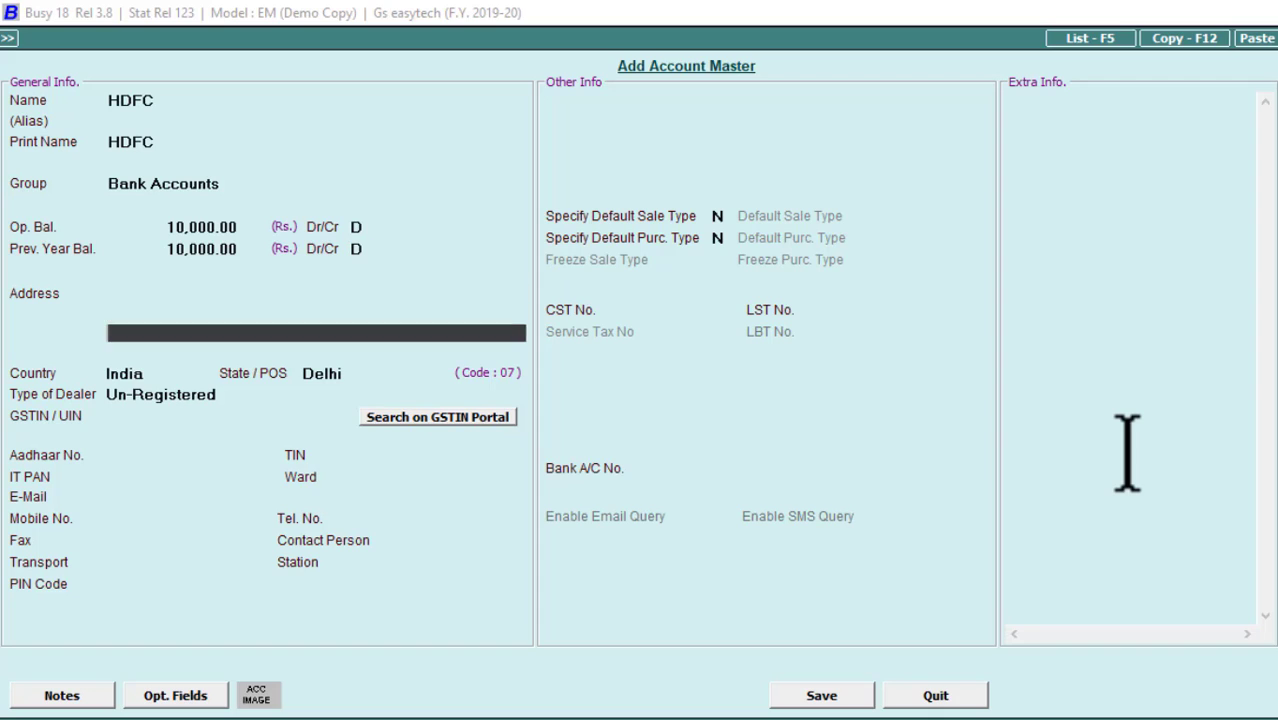
key(Return)
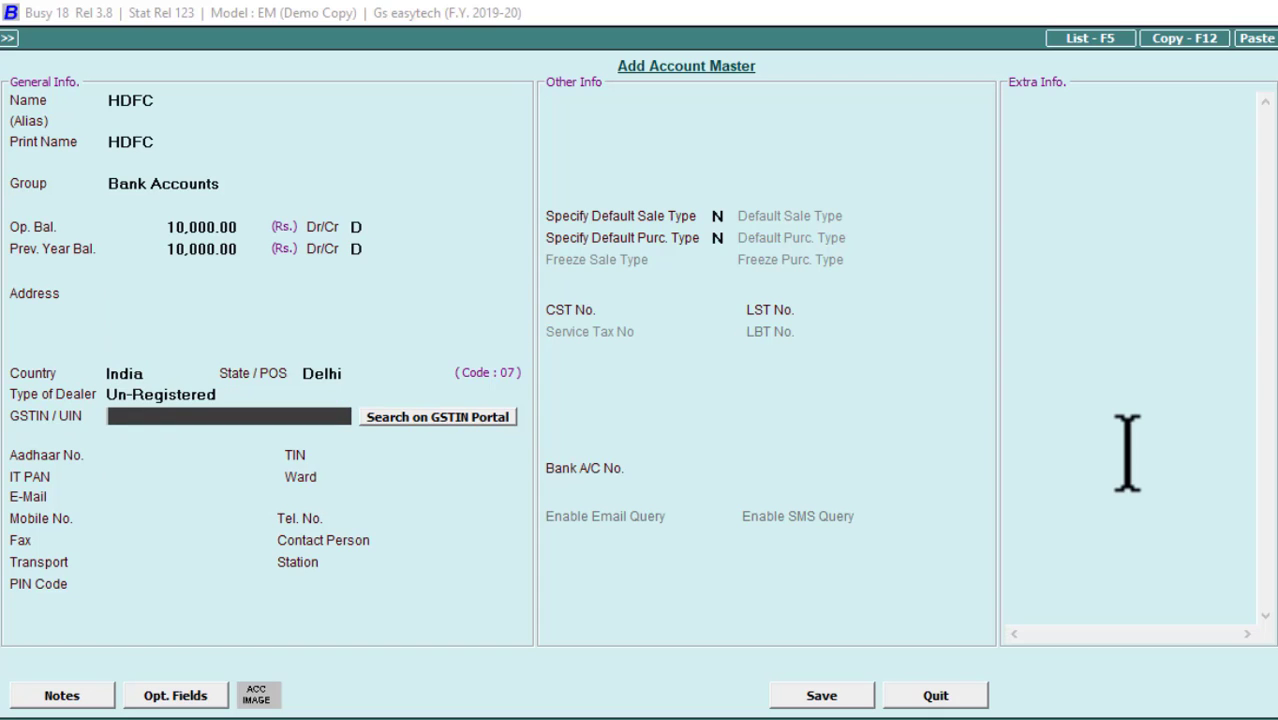
key(Return)
key(Return)
key(Return)
key(Return)
key(Return)
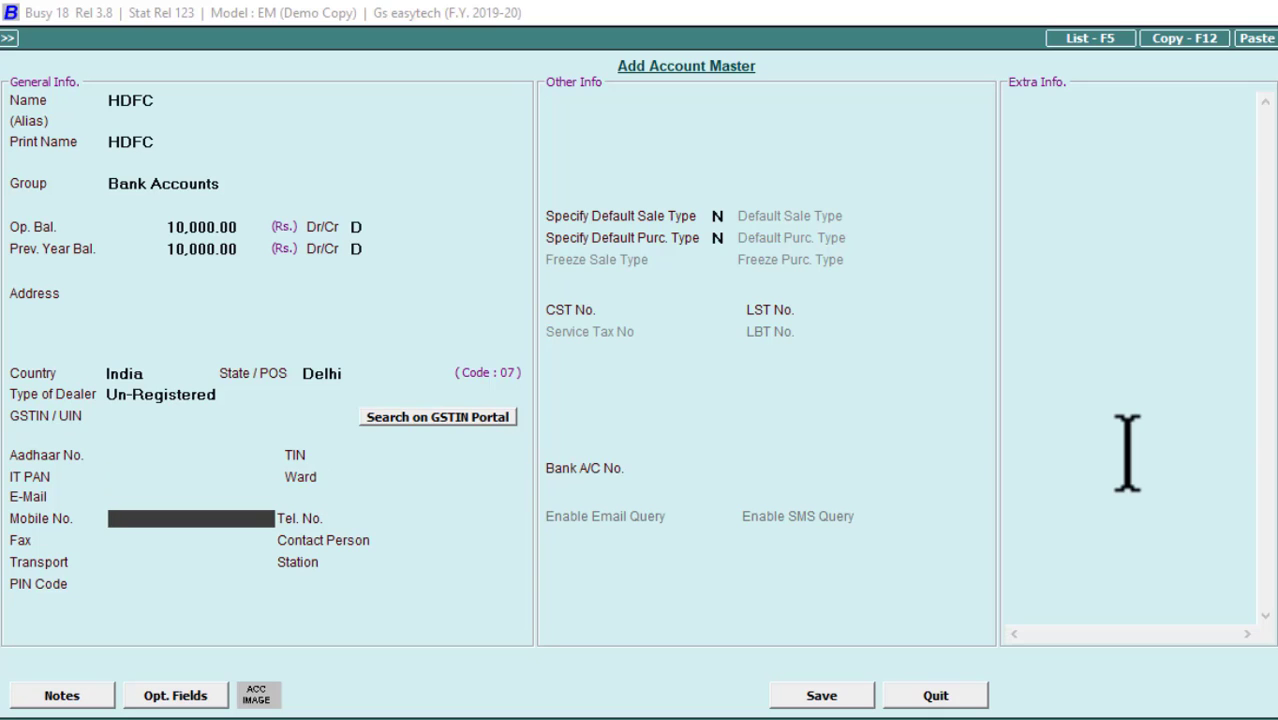
key(Return)
key(Return)
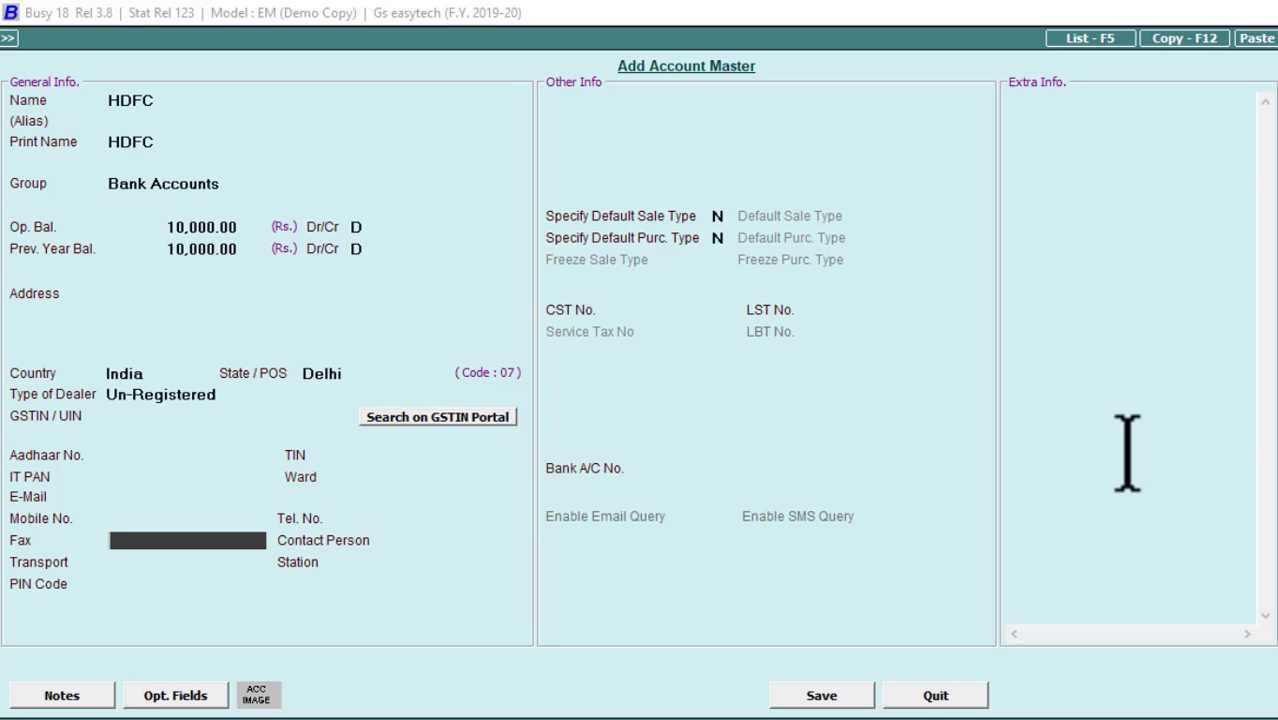
click(830, 698)
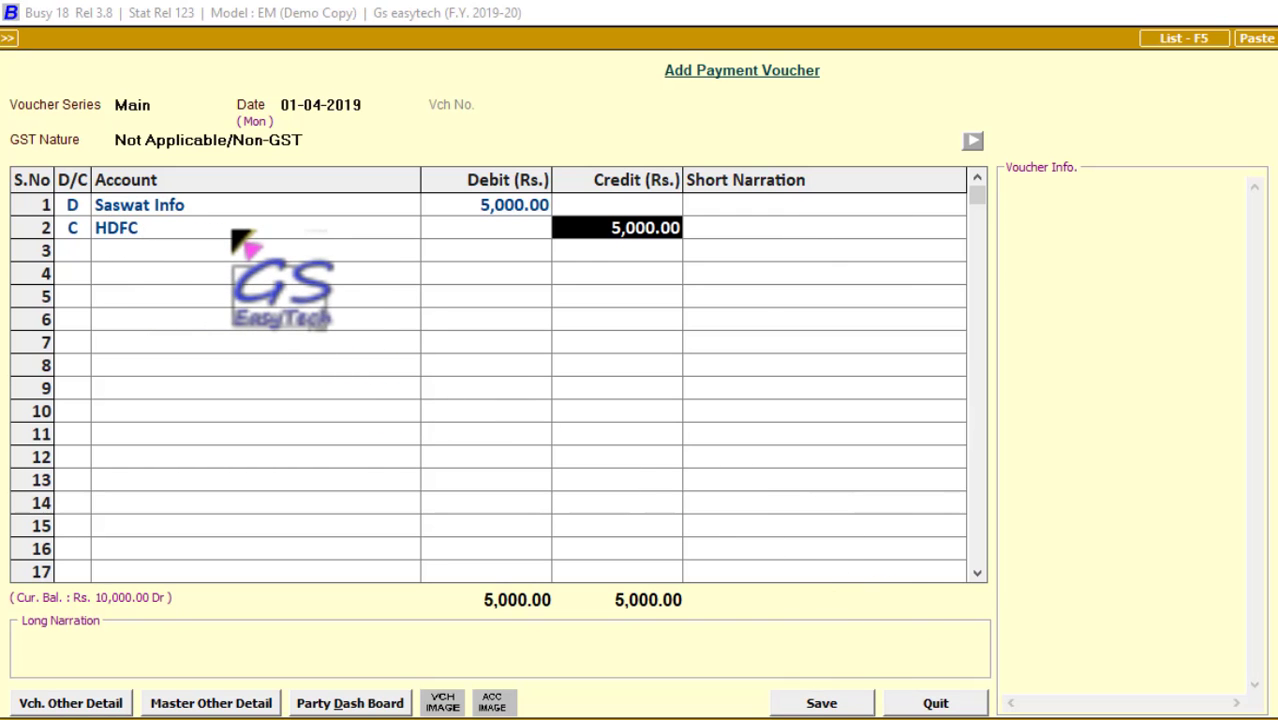
Accept the Rs. 5,000 credit to HDFC in the second row of the payment voucher.
click(167, 232)
key(F9)
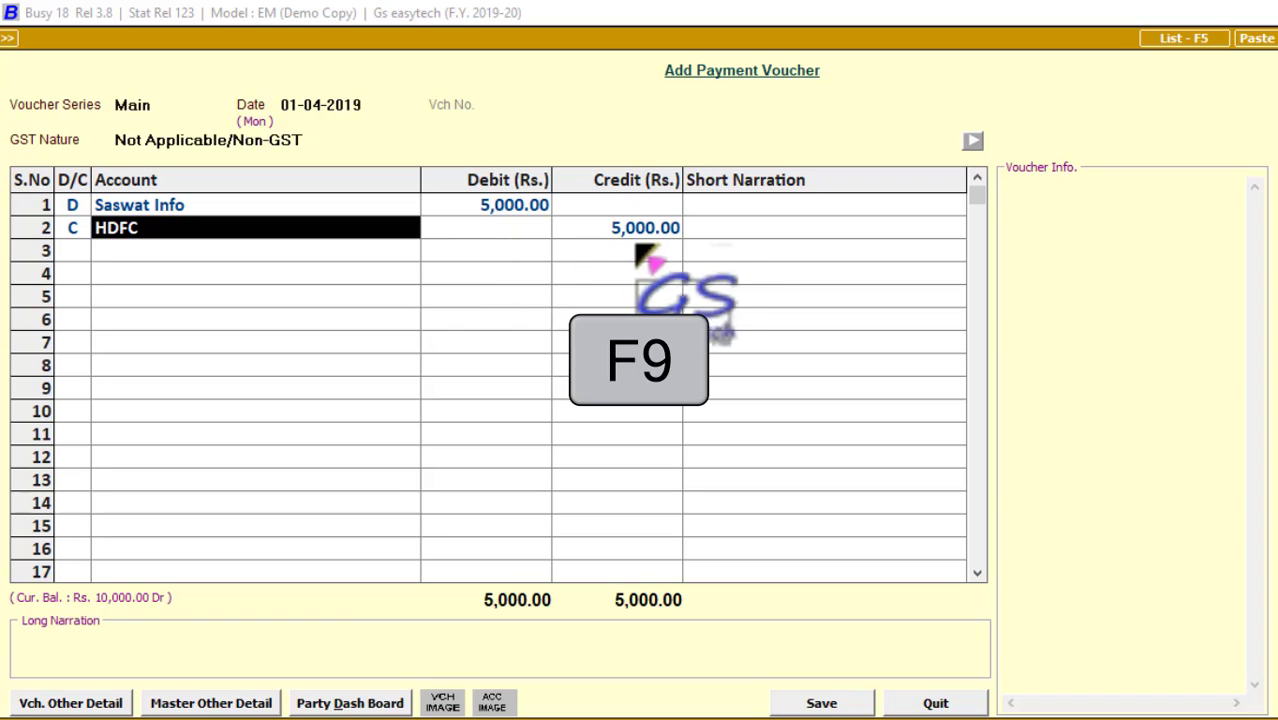
click(665, 229)
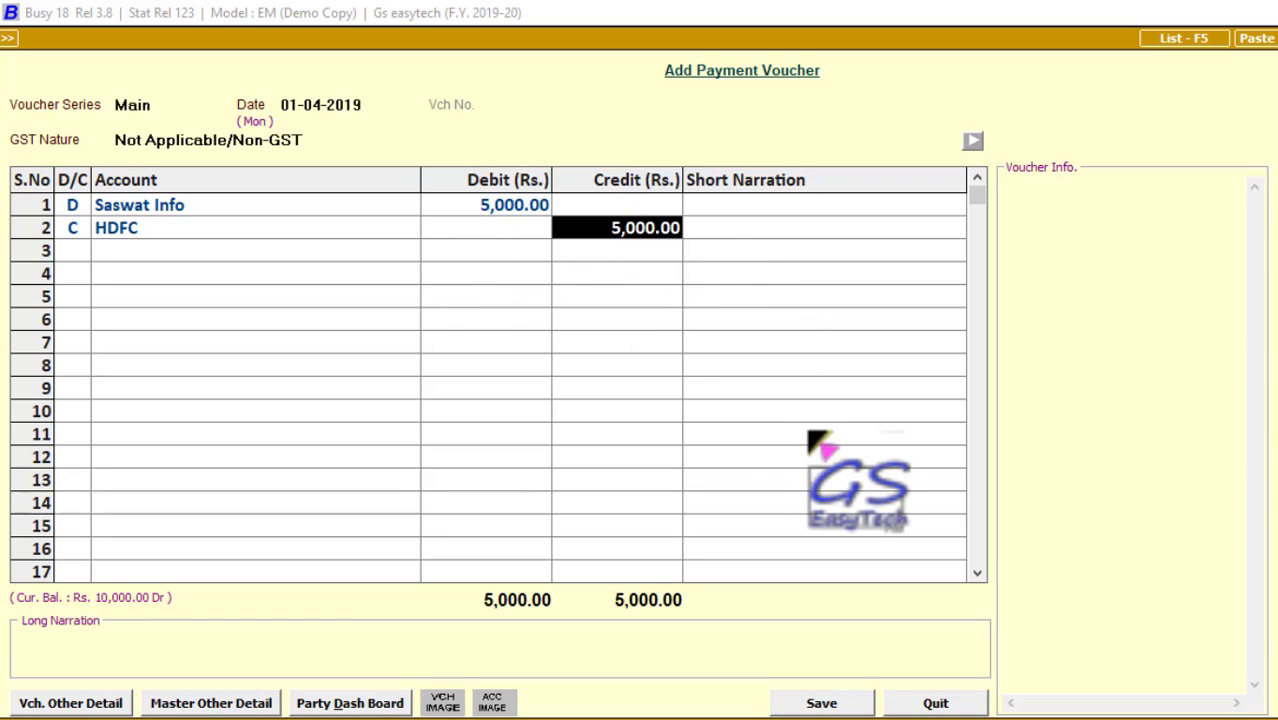
key(Return)
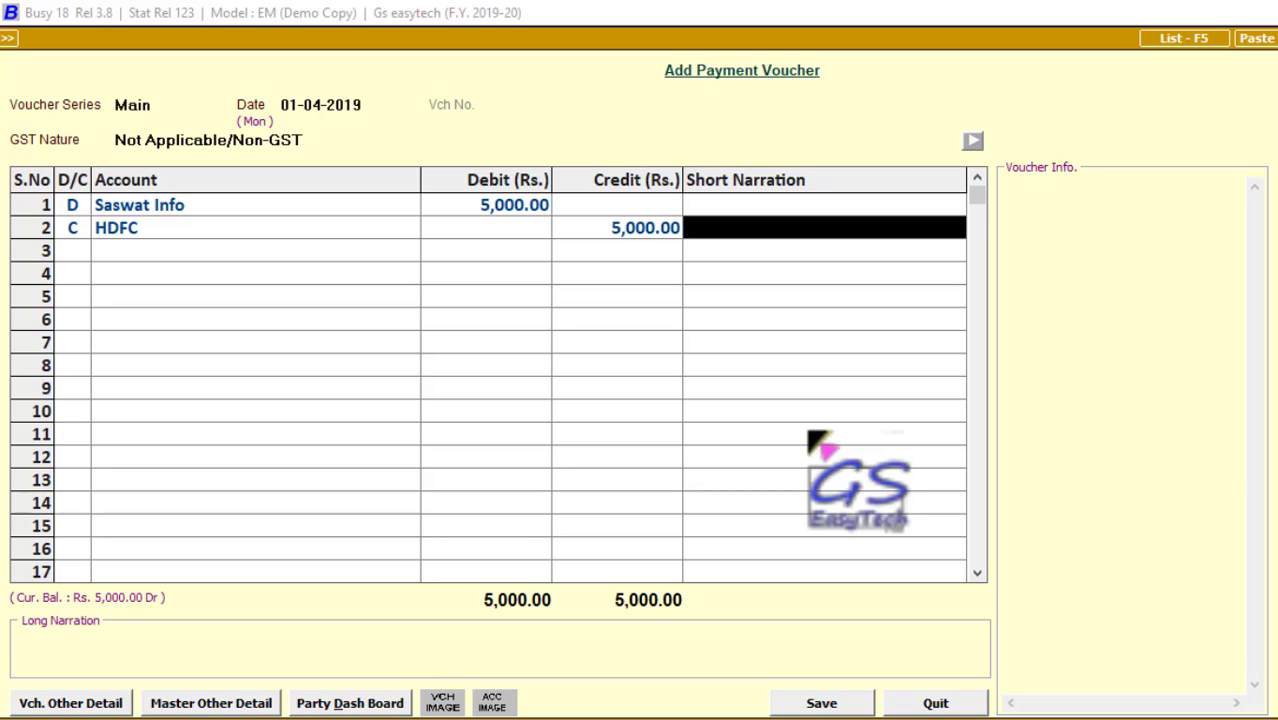
Add the short narration "Ch no 2547" to the HDFC row and save the payment voucher.
text(ch)
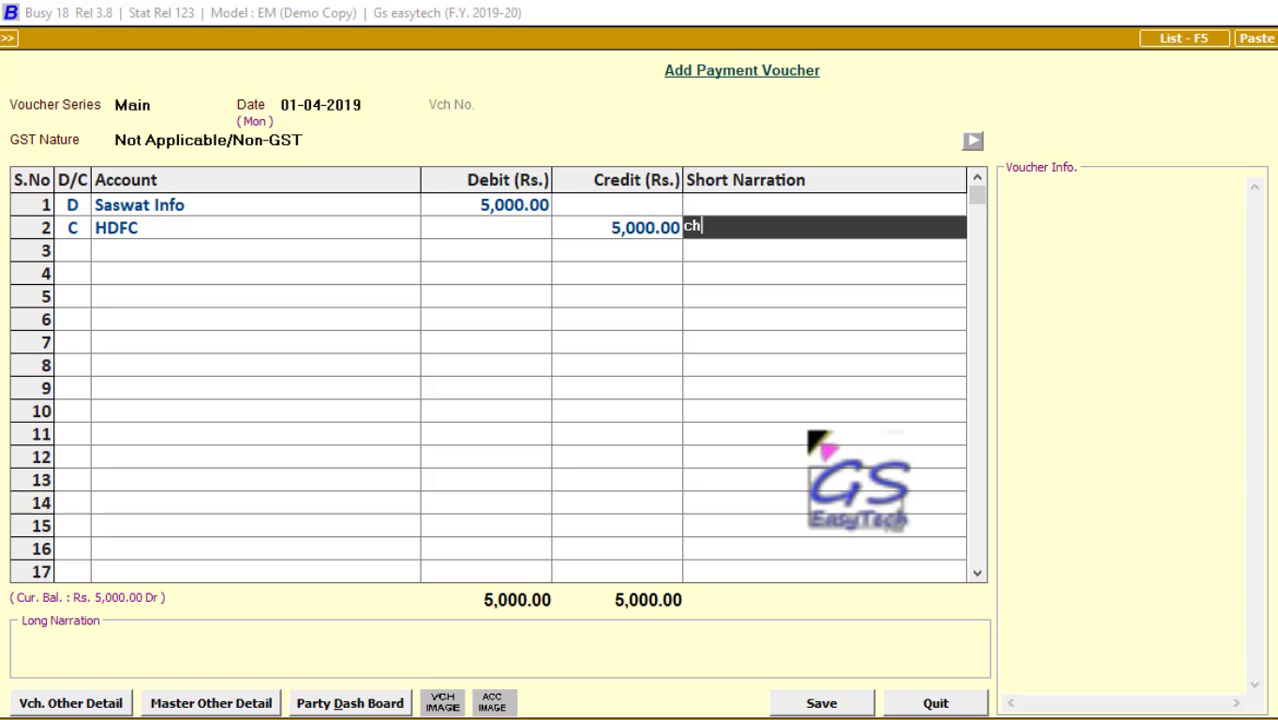
text( no 2547)
key(Return)
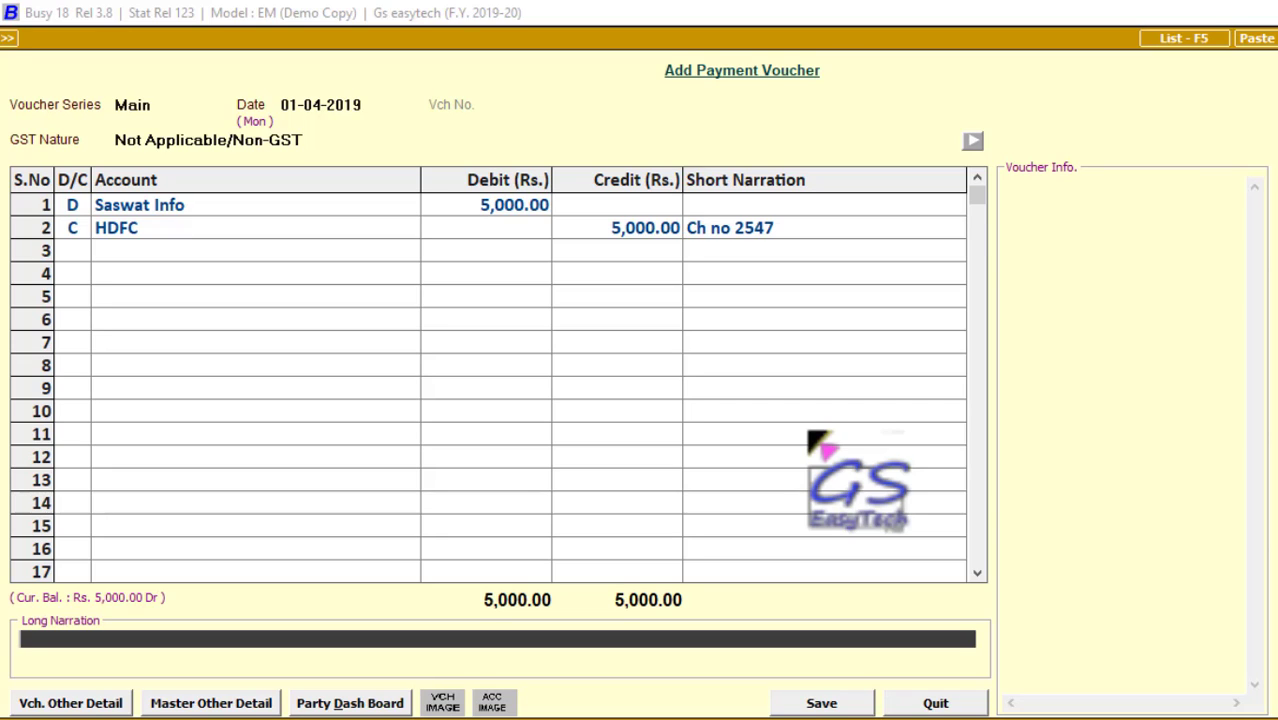
key(Return)
key(Return)
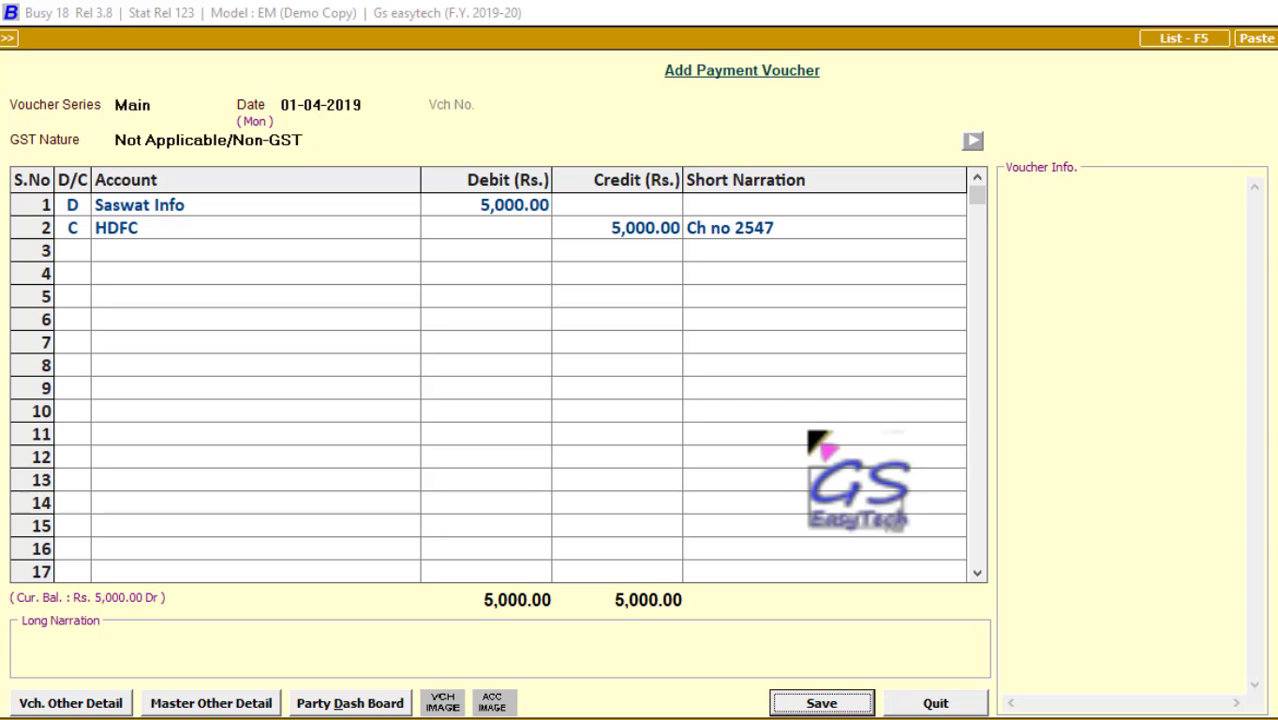
key(Return)
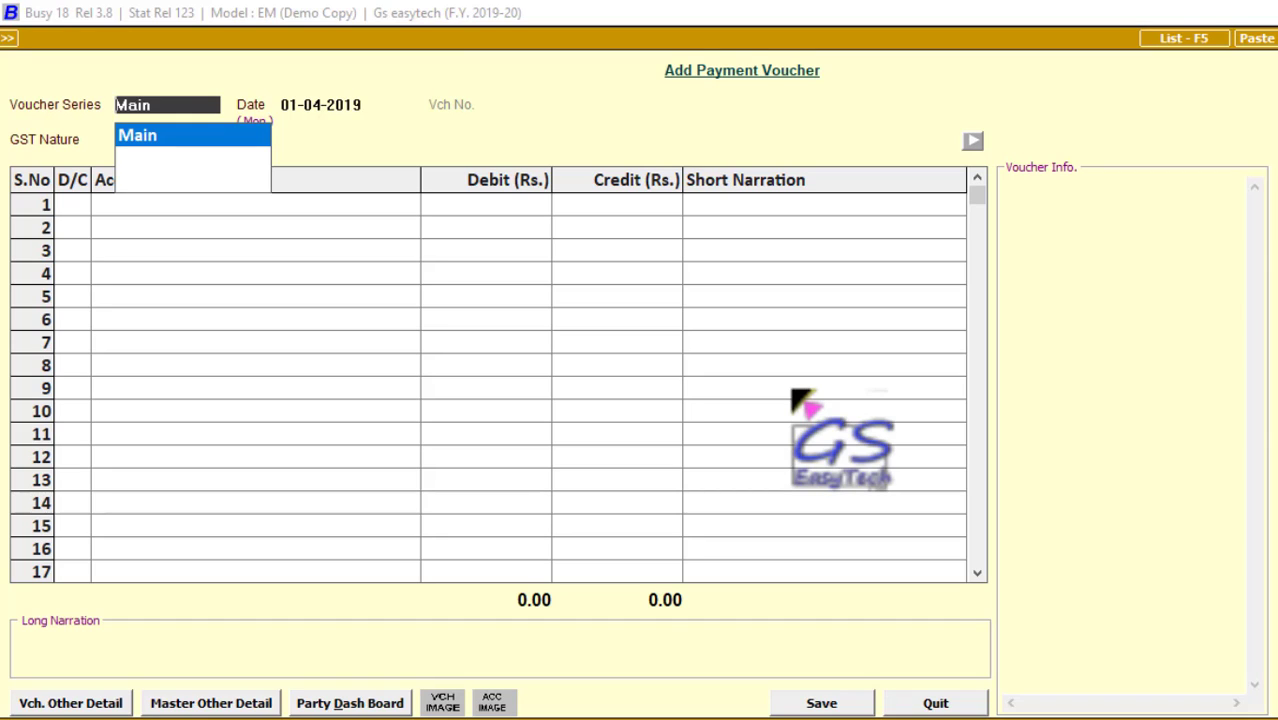
Begin a Main series payment voucher dated 01-04-2019 with GST nature Not Applicable/Non-GST, and debit Saswat Info with Rs. 4,000.
key(Return)
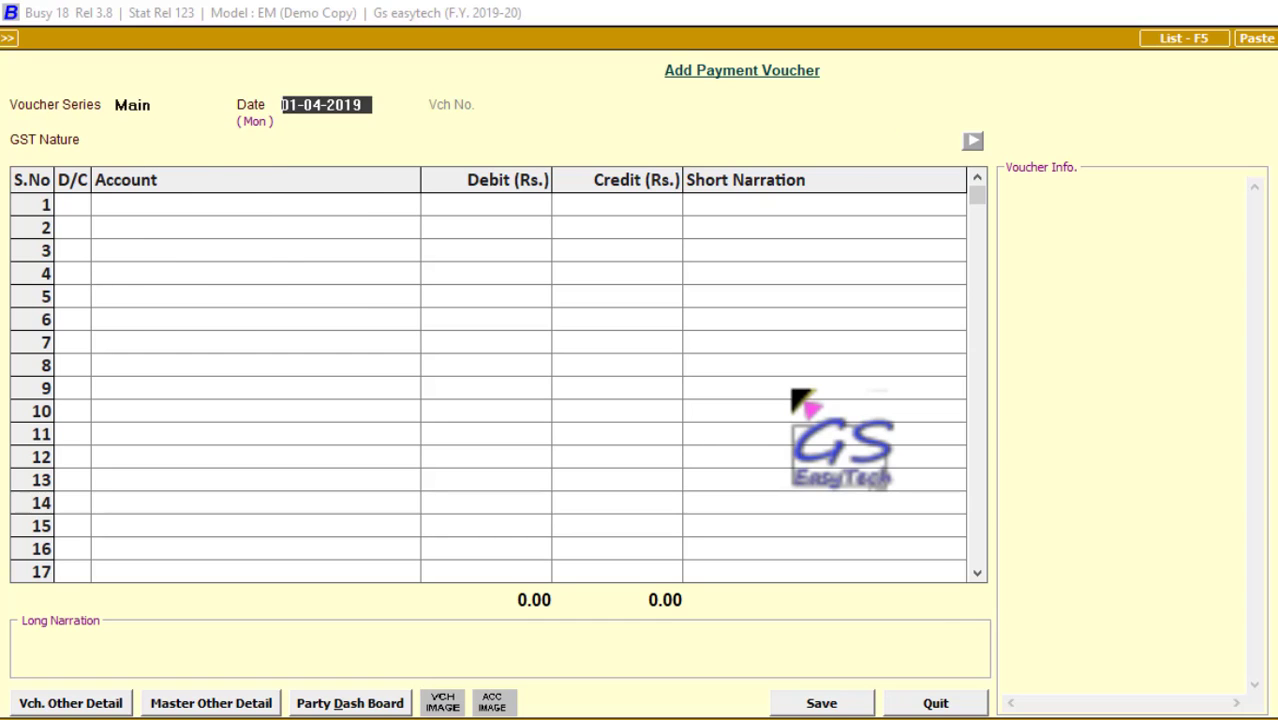
key(Return)
key(Return)
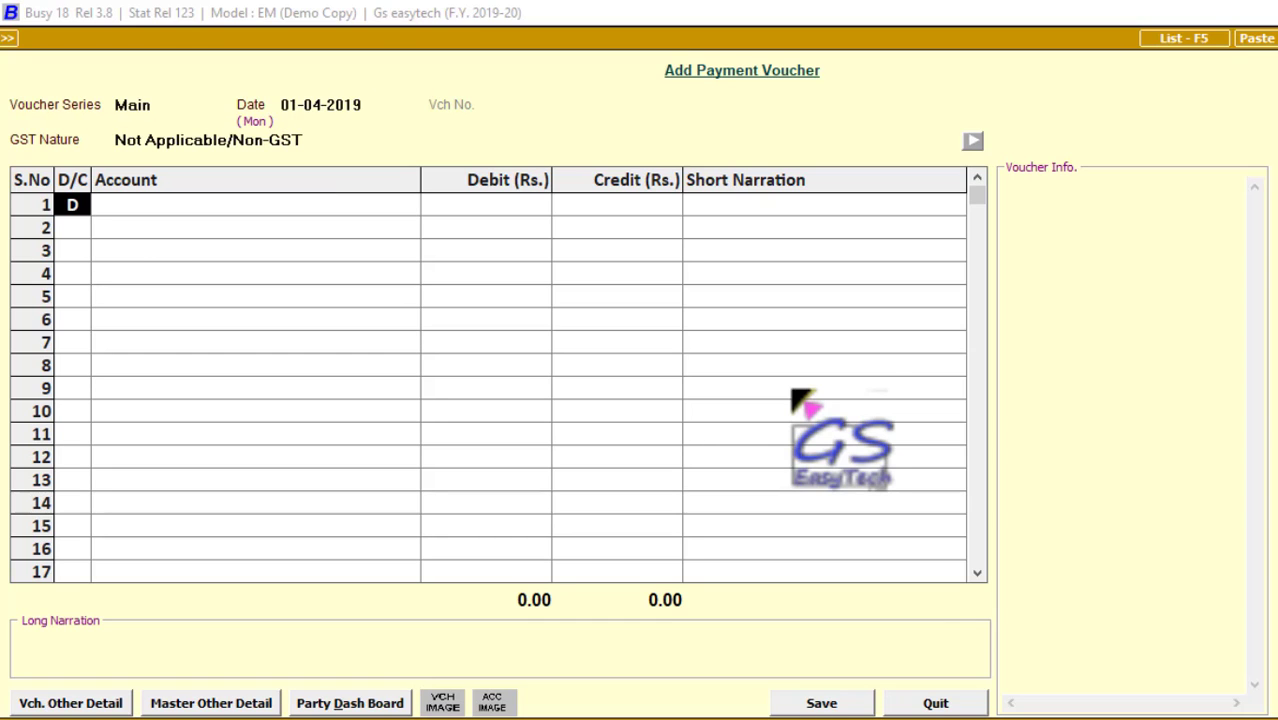
key(Return)
text(sas)
key(Return)
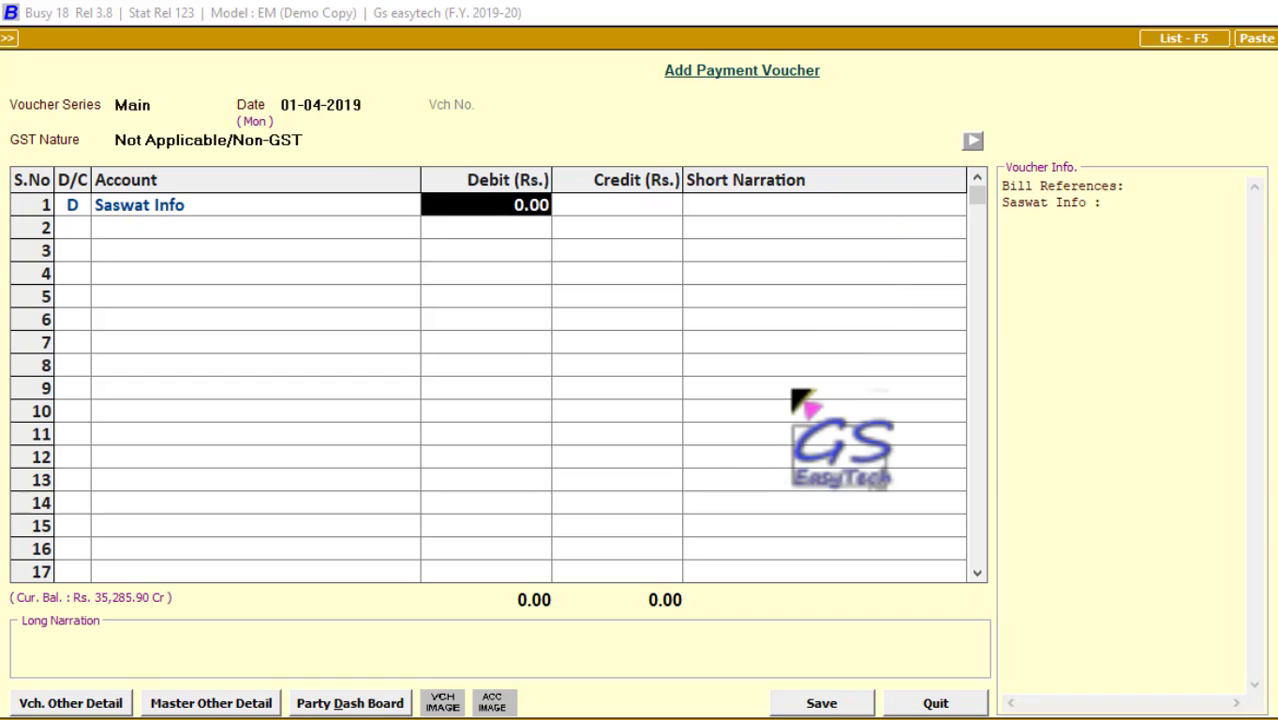
text(4000)
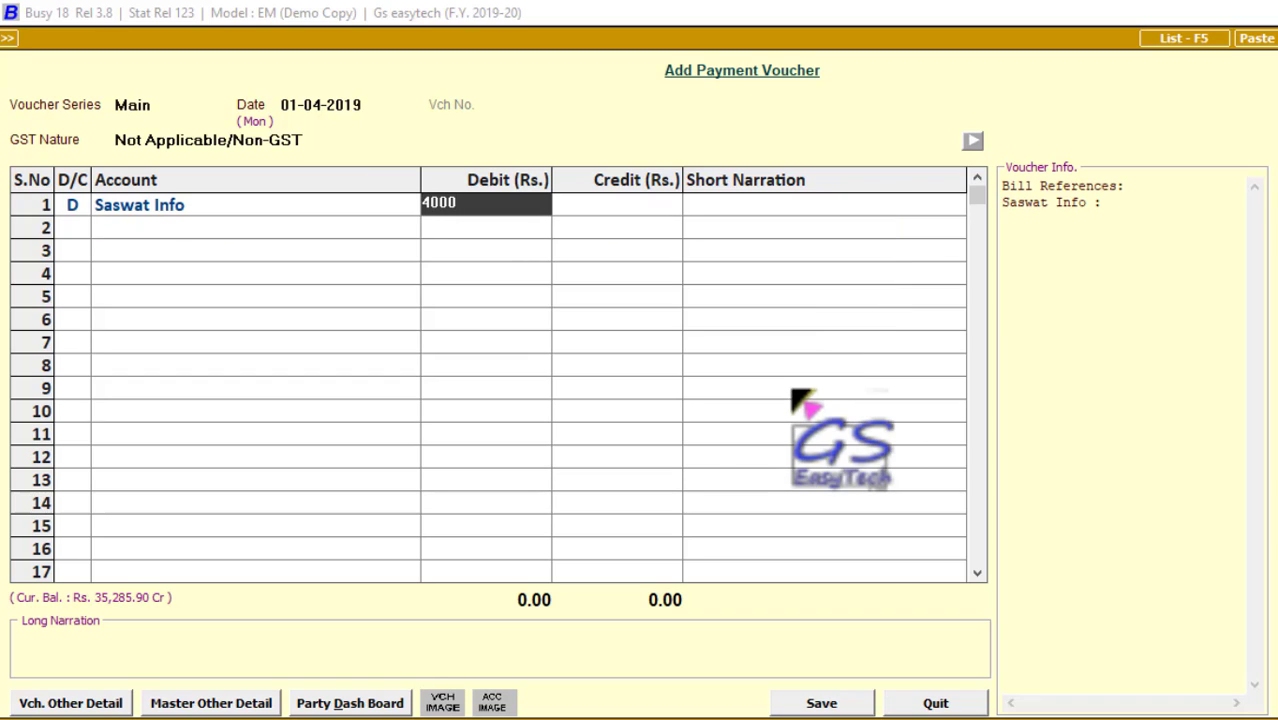
key(Return)
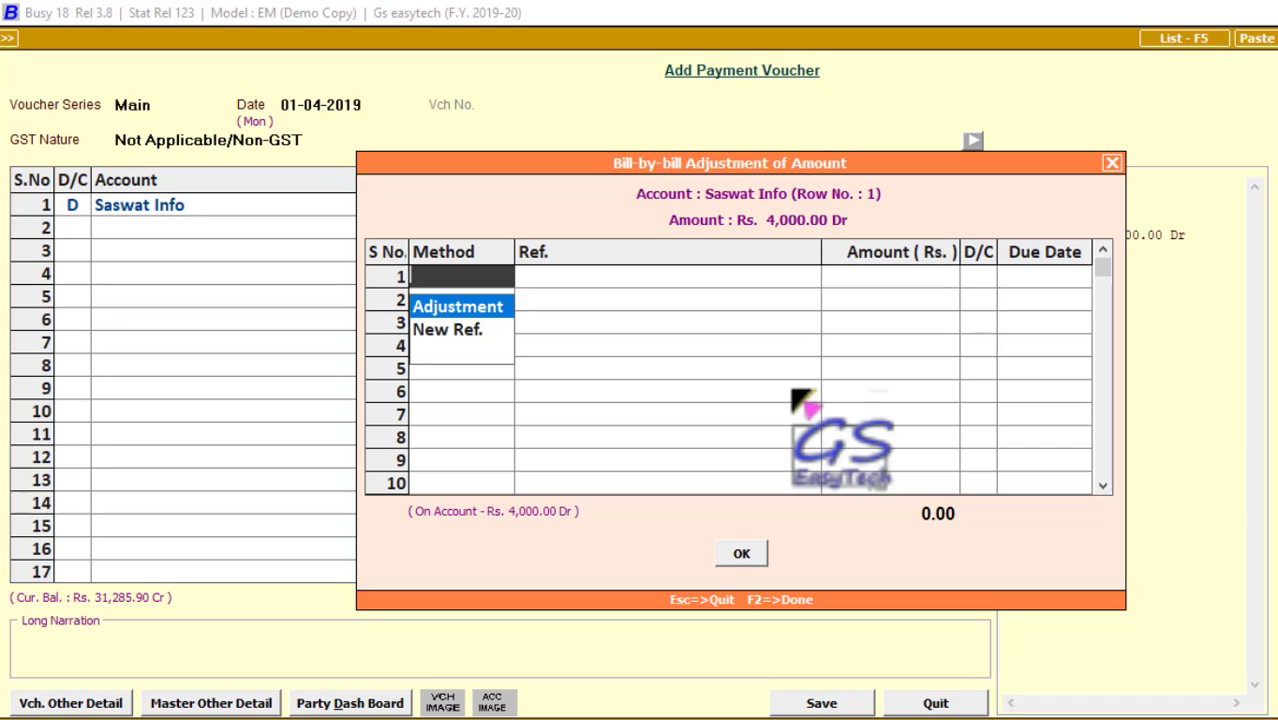
Adjust the Rs. 4,000 debit against bill reference 02 using the Adjustment method, and accept the bill-by-bill adjustment.
key(Return)
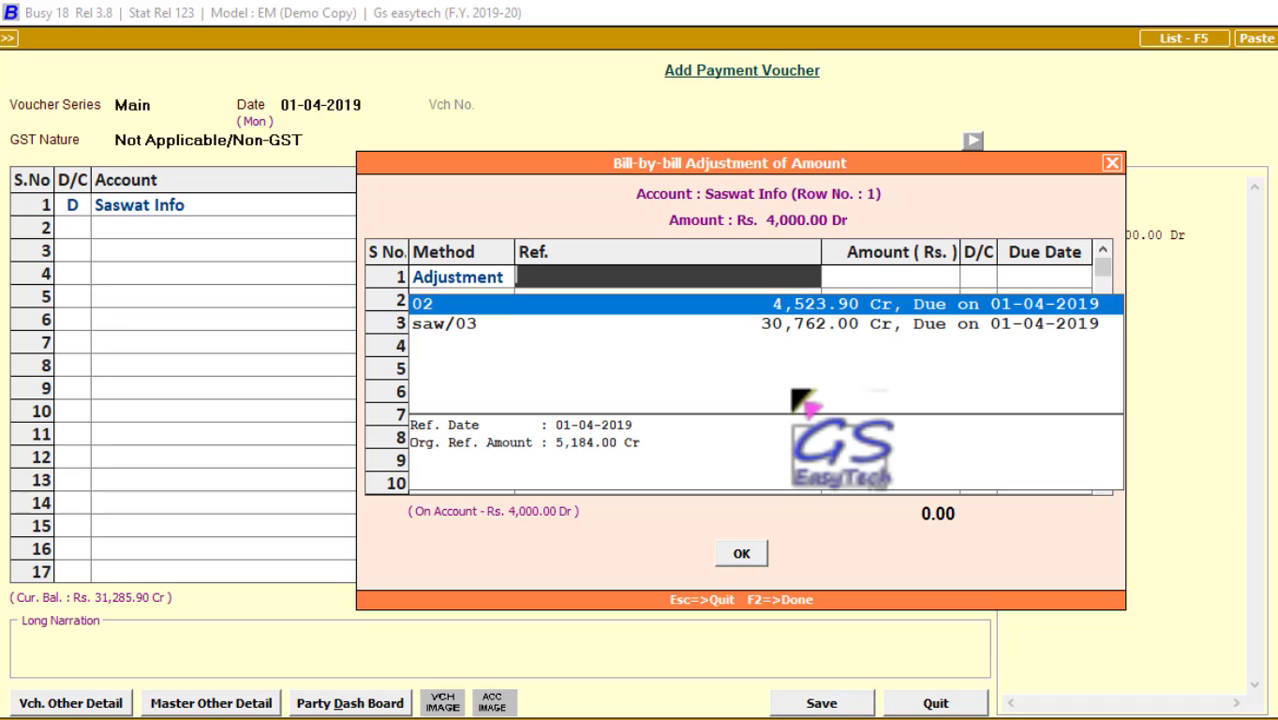
key(Return)
key(Return)
key(Return)
key(Return)
key(Return)
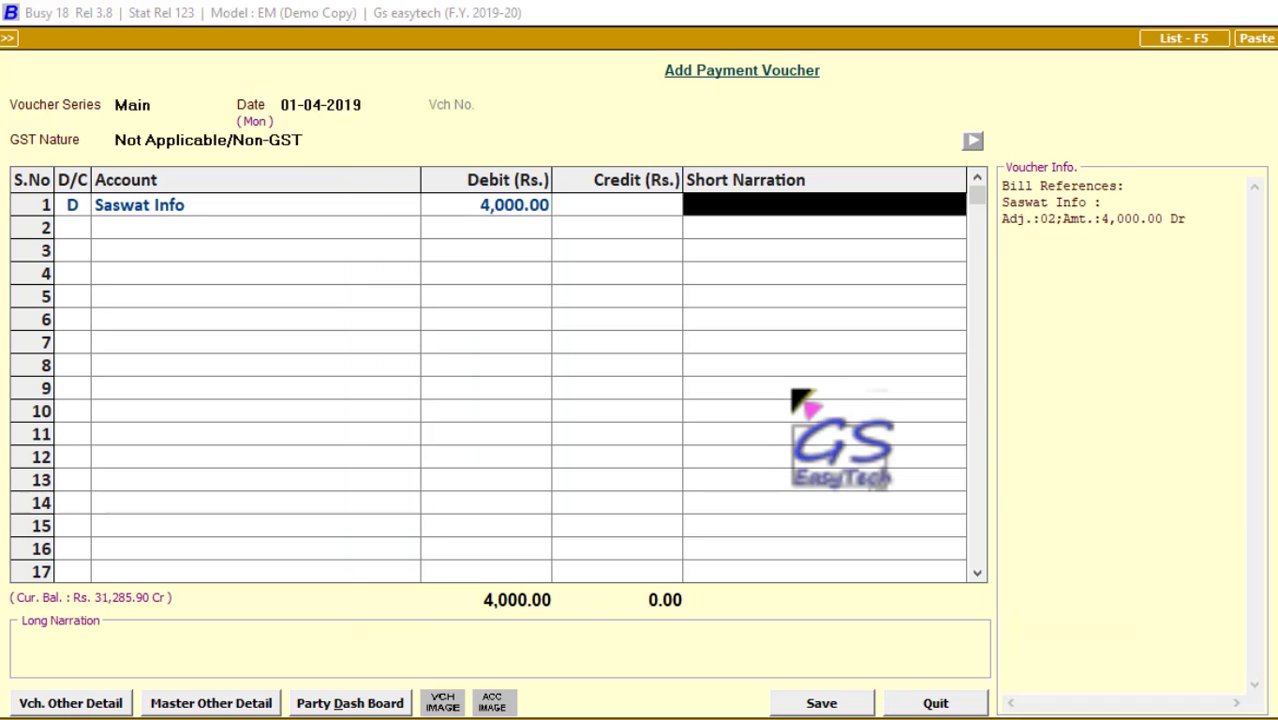
Leave the debit row's narration empty and credit HDFC with Rs. 4,000 in the second row.
key(Return)
key(Return)
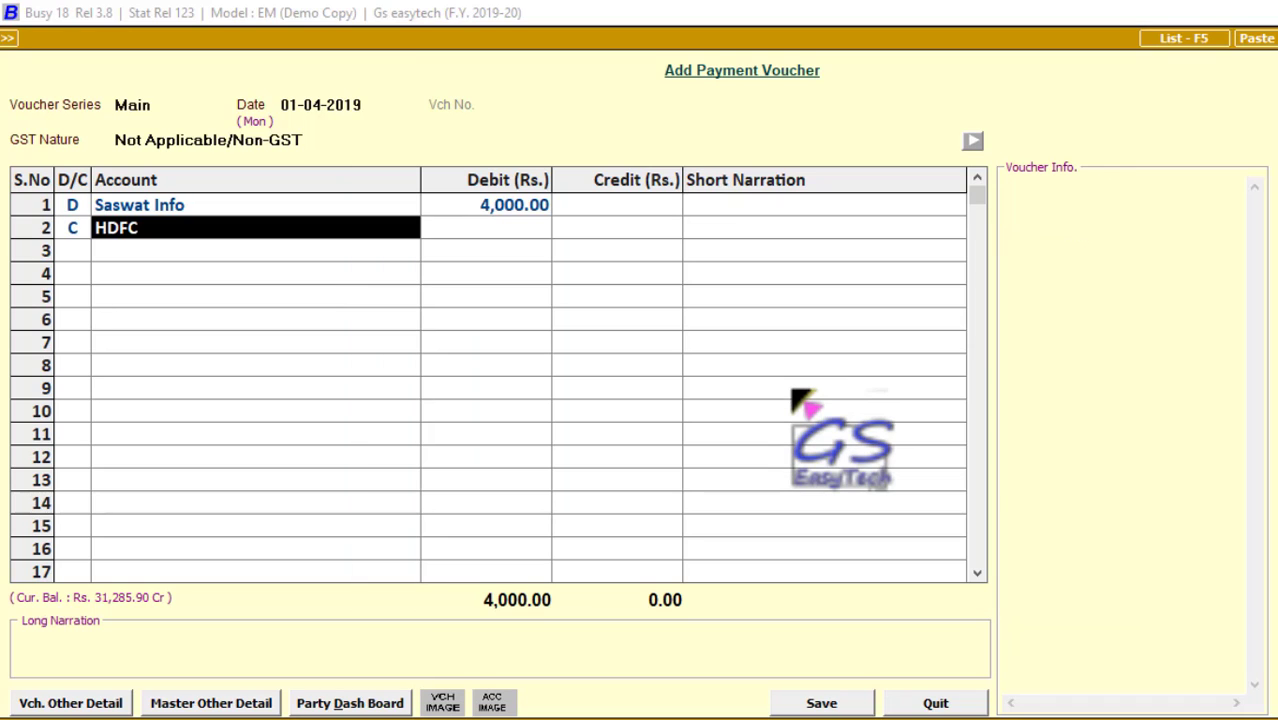
key(Return)
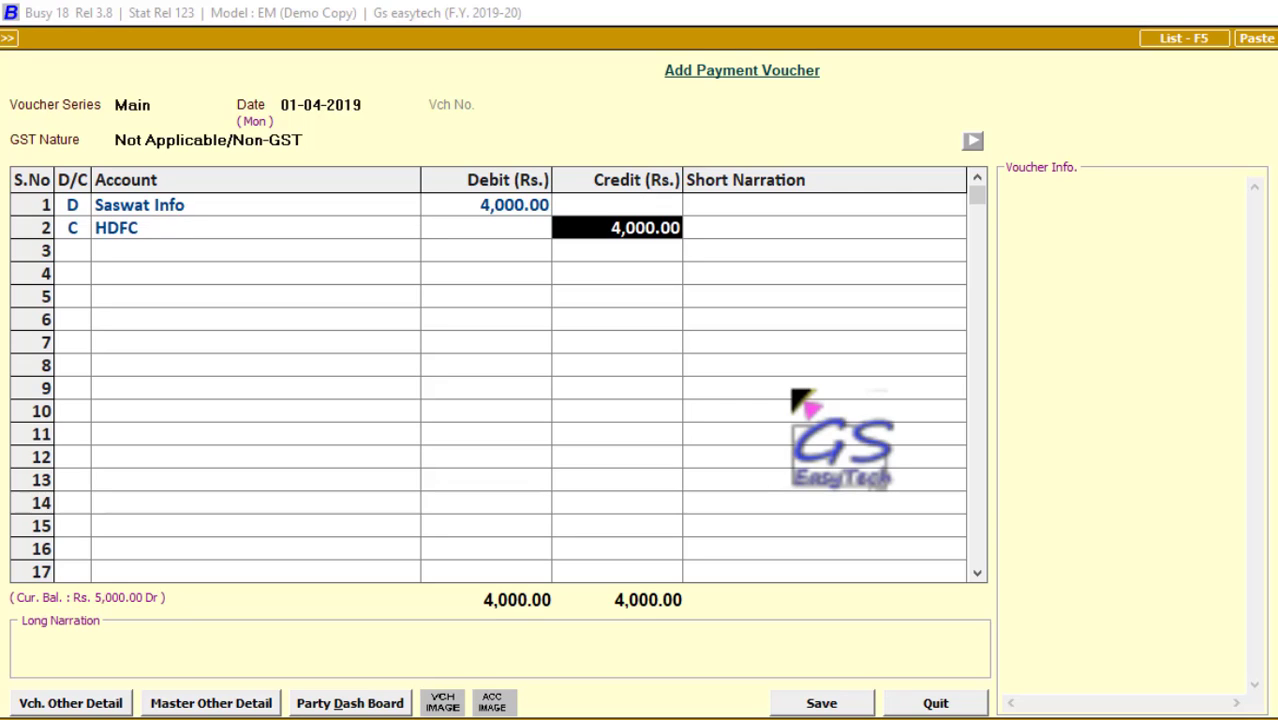
key(Return)
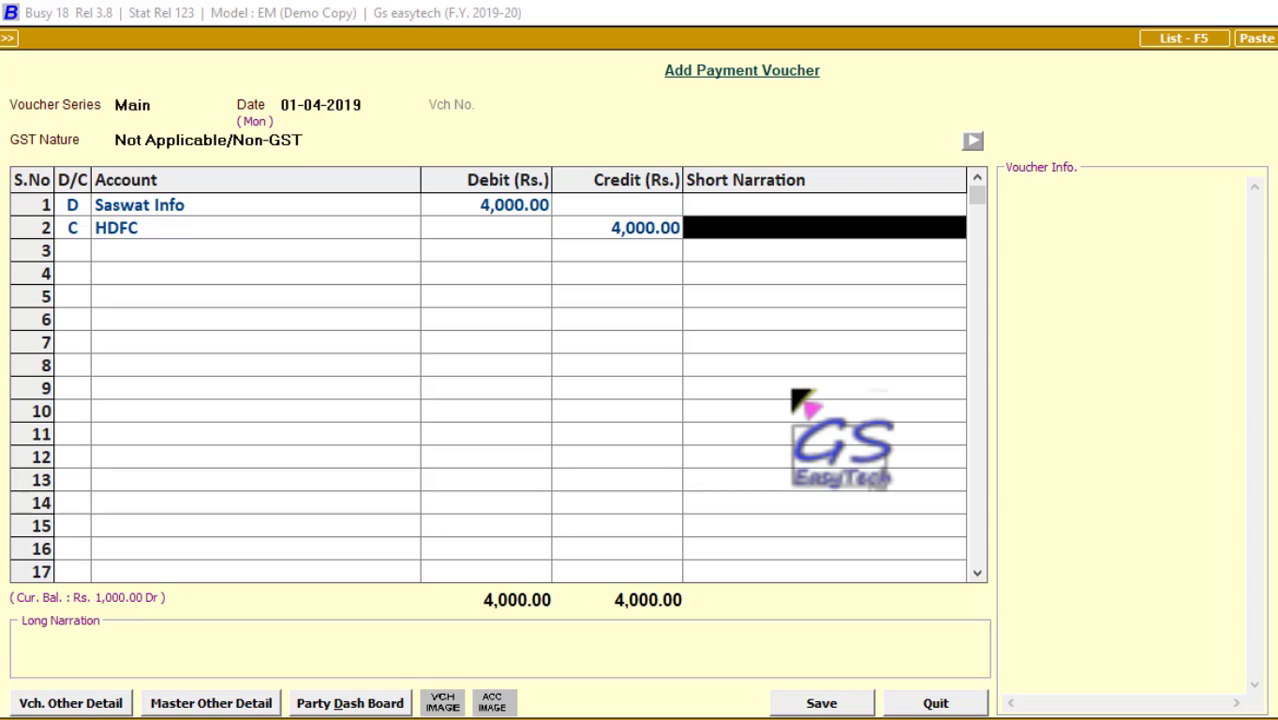
Add the short narration "Neft RTGS" to the HDFC row and save the payment voucher.
text(Neft)
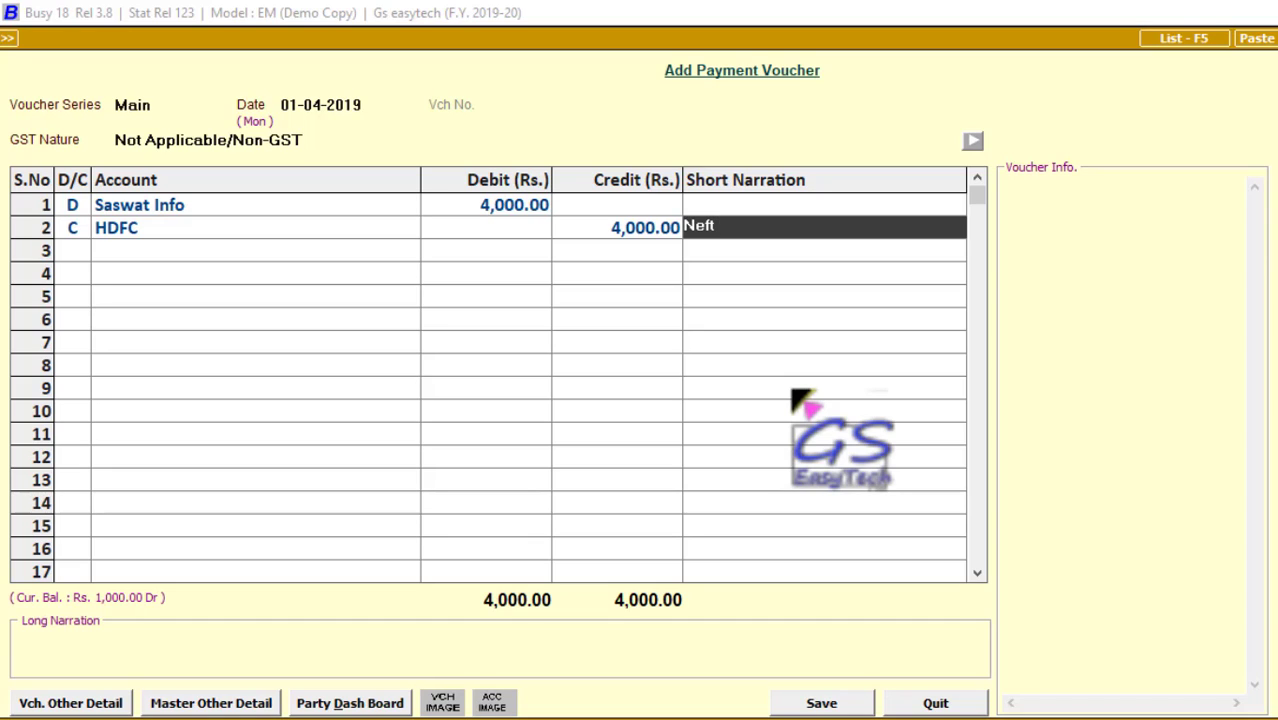
text(RTGS)
key(Return)
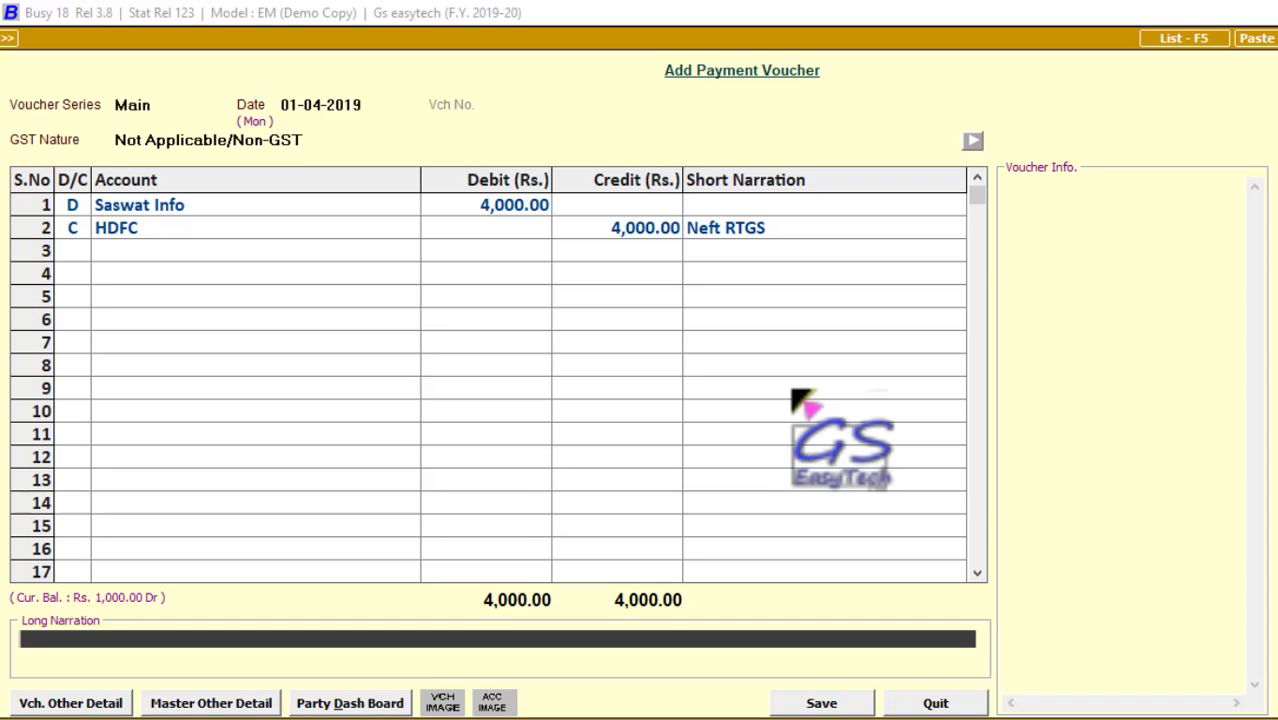
key(Return)
key(Return)
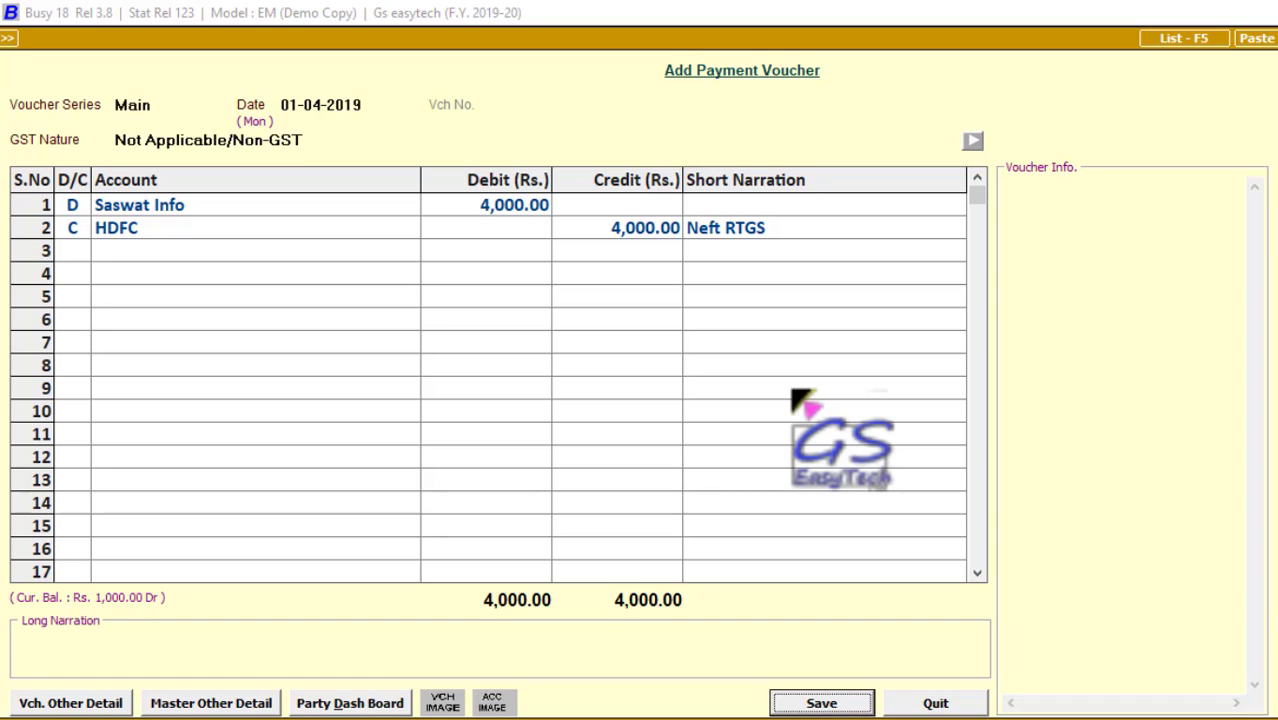
key(Return)
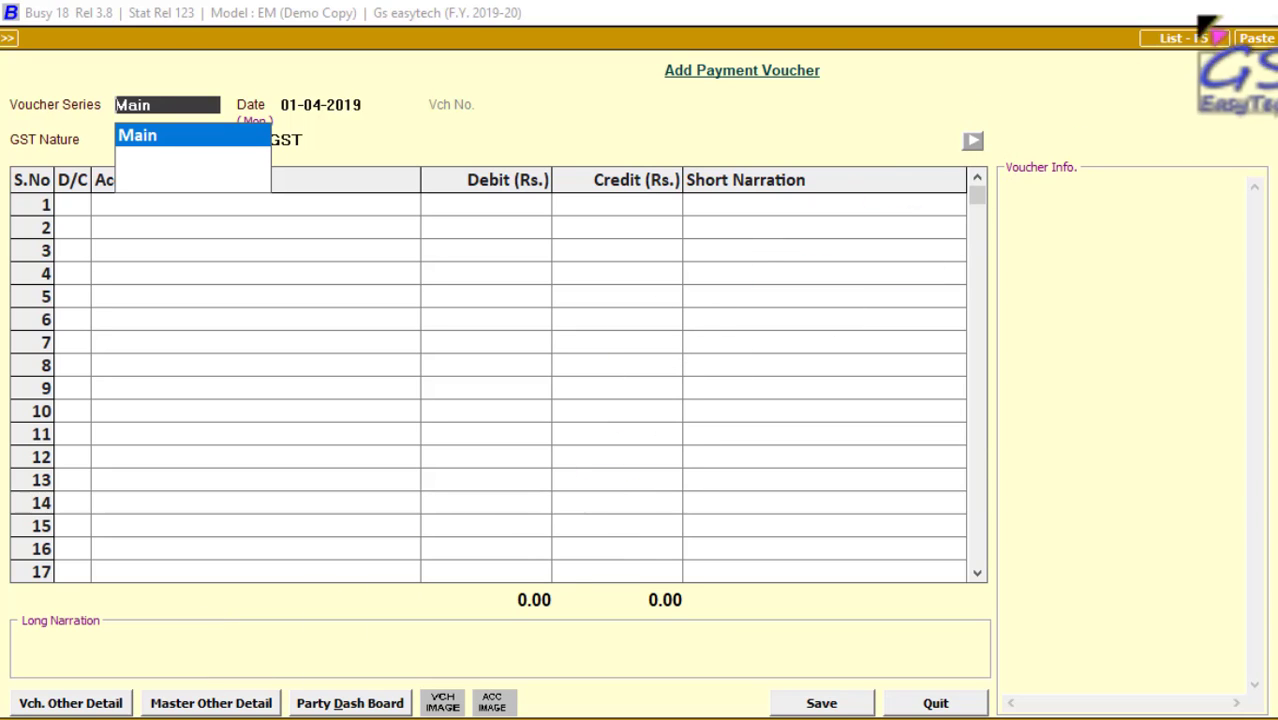
Display the list of payment vouchers for the Main series and review the Cash and HDFC credit entries.
click(1181, 48)
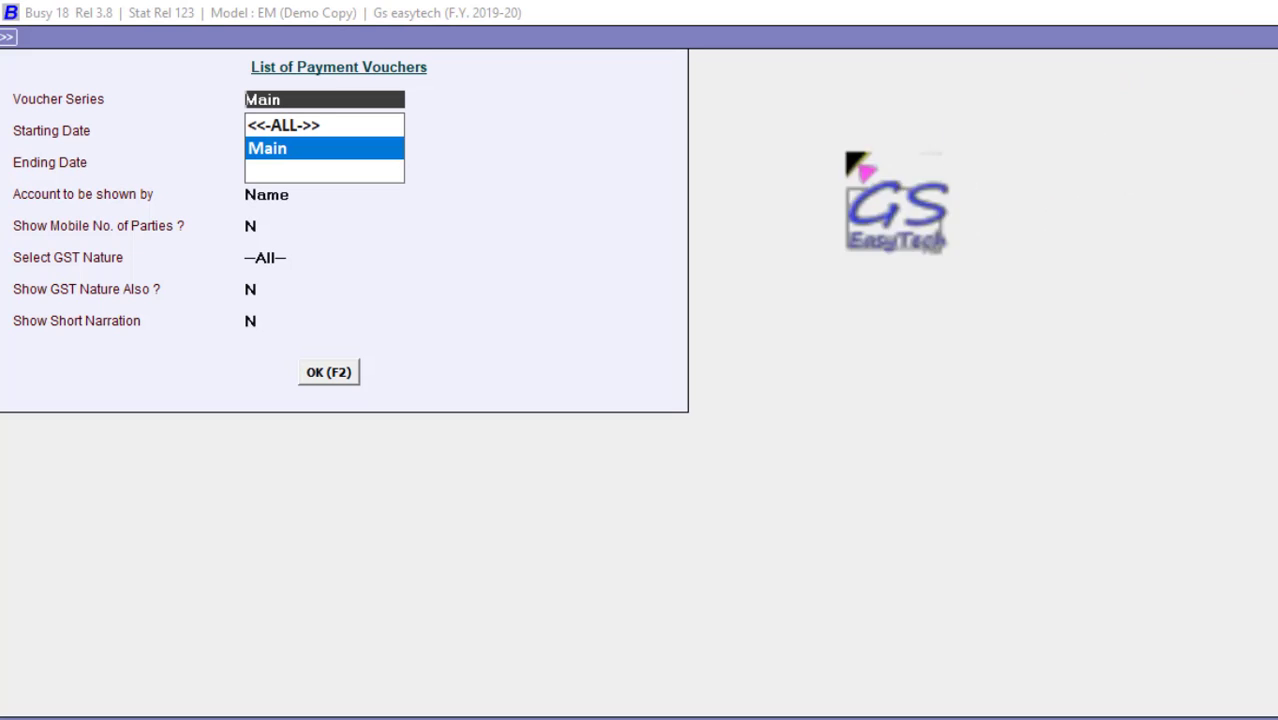
click(329, 371)
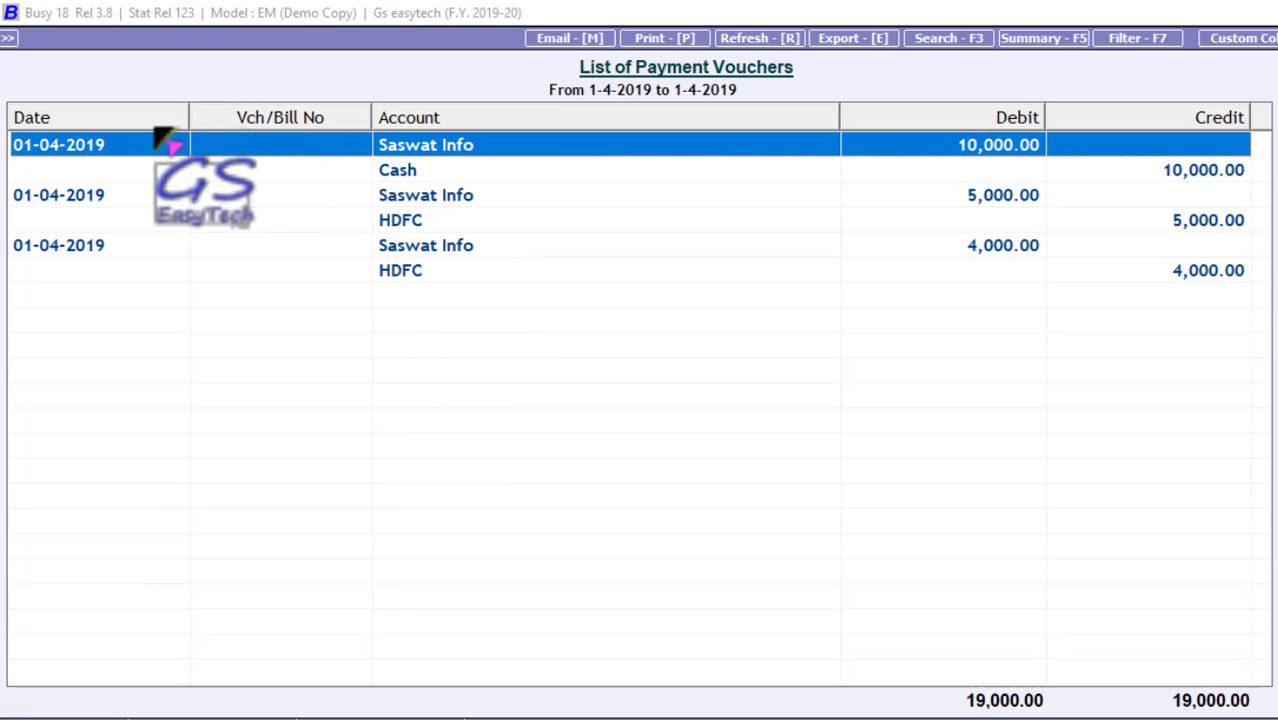
click(430, 172)
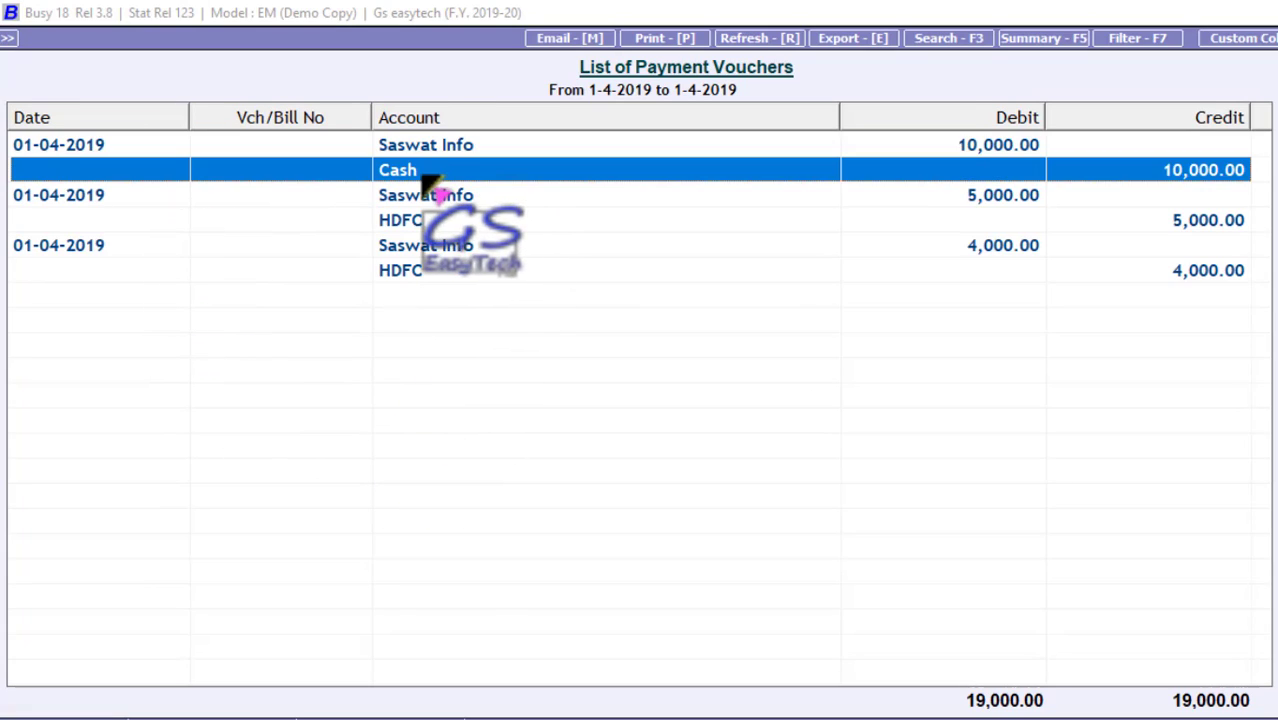
click(437, 222)
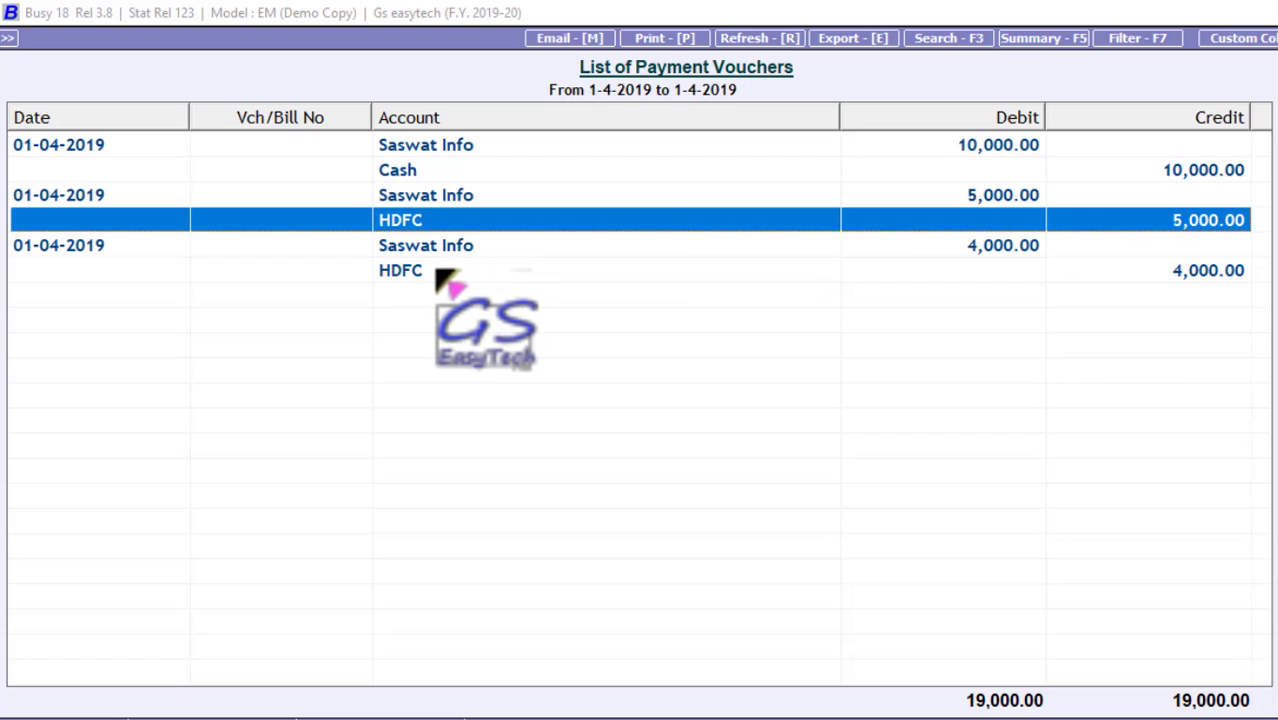
click(440, 271)
click(460, 220)
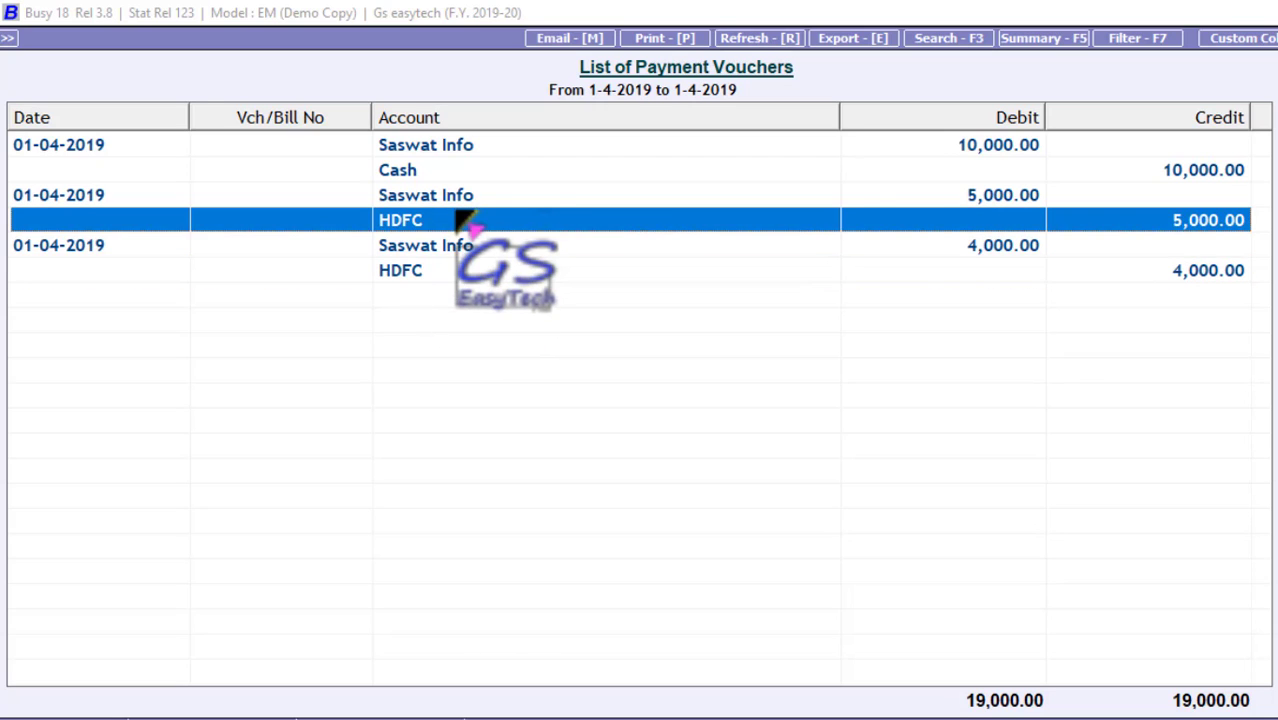
Open the Rs. 5,000 Saswat Info voucher, check the HDFC row's short narration, and return to the voucher list.
click(468, 195)
double_click(468, 195)
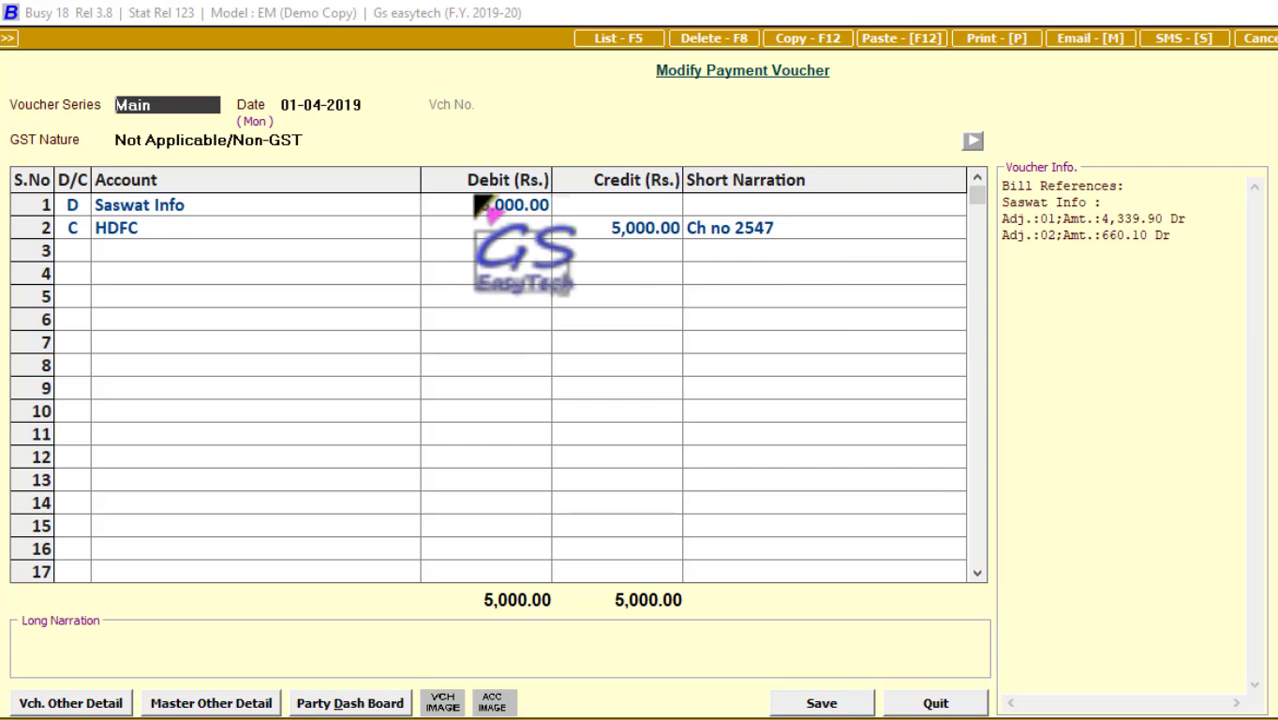
click(748, 231)
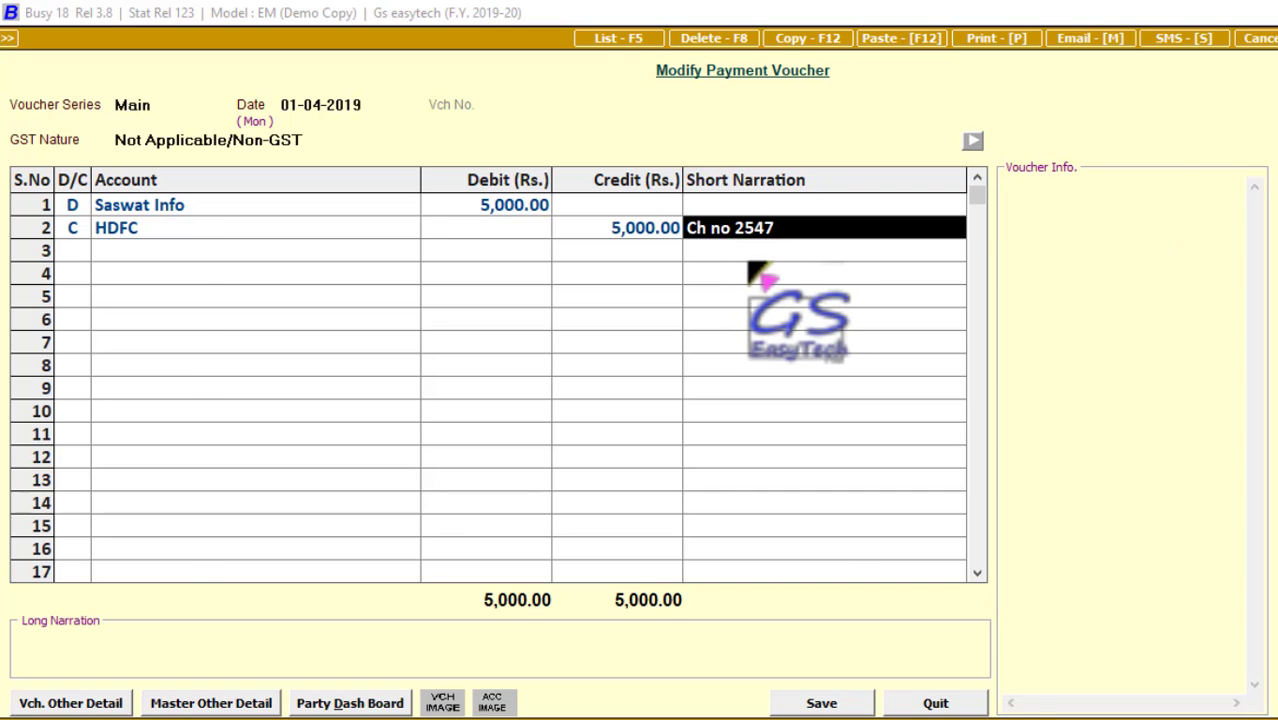
key(Escape)
Open the Rs. 4,000 Saswat Info voucher, check its entries and narration, and return to the voucher list.
click(478, 250)
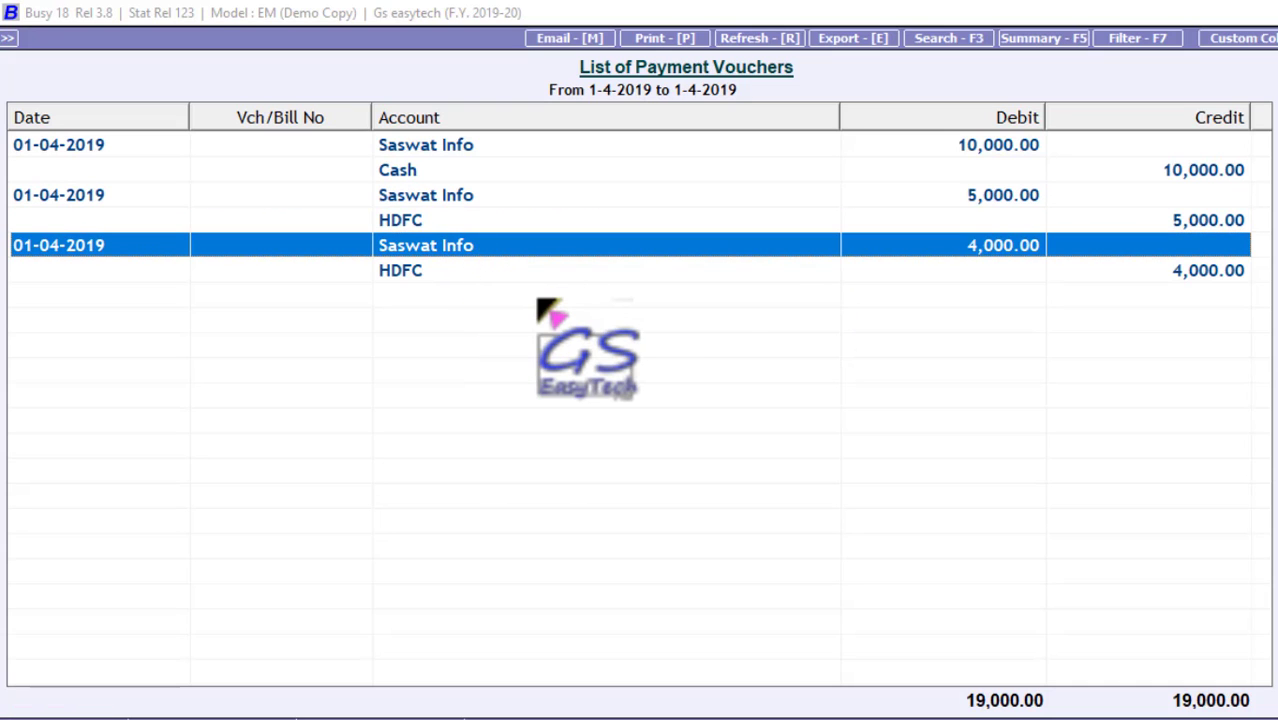
key(Return)
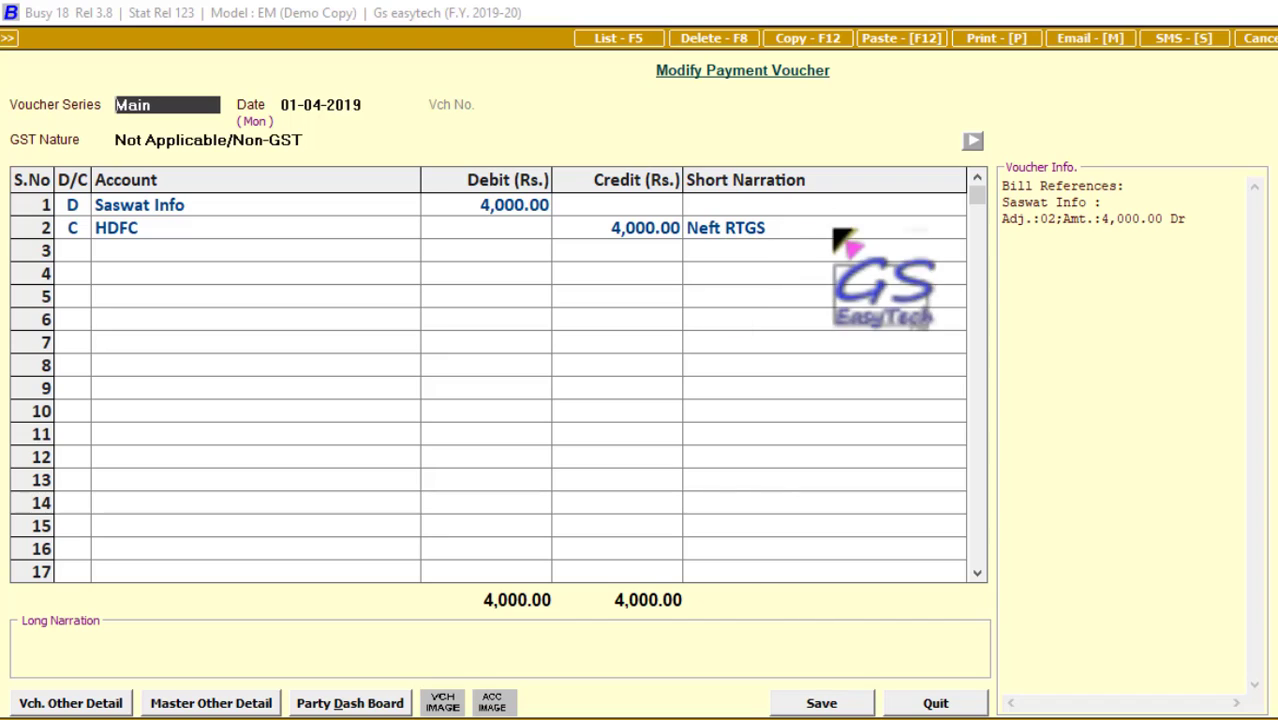
key(Escape)
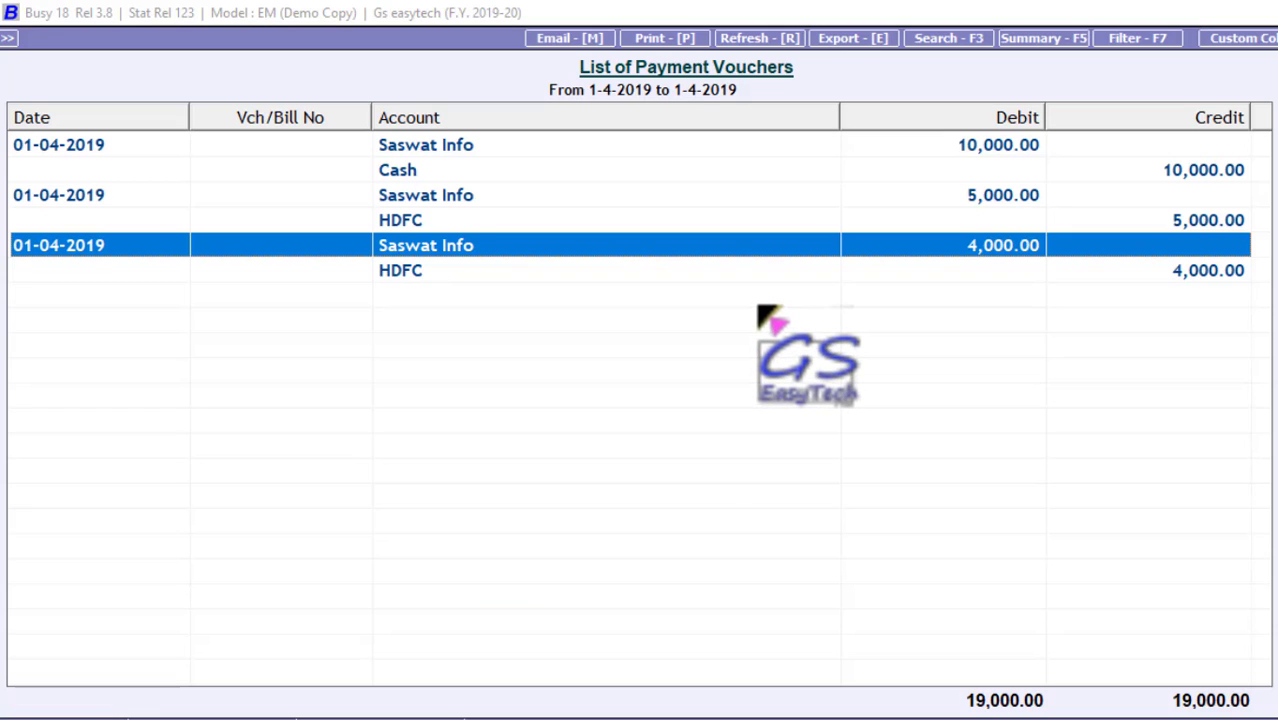